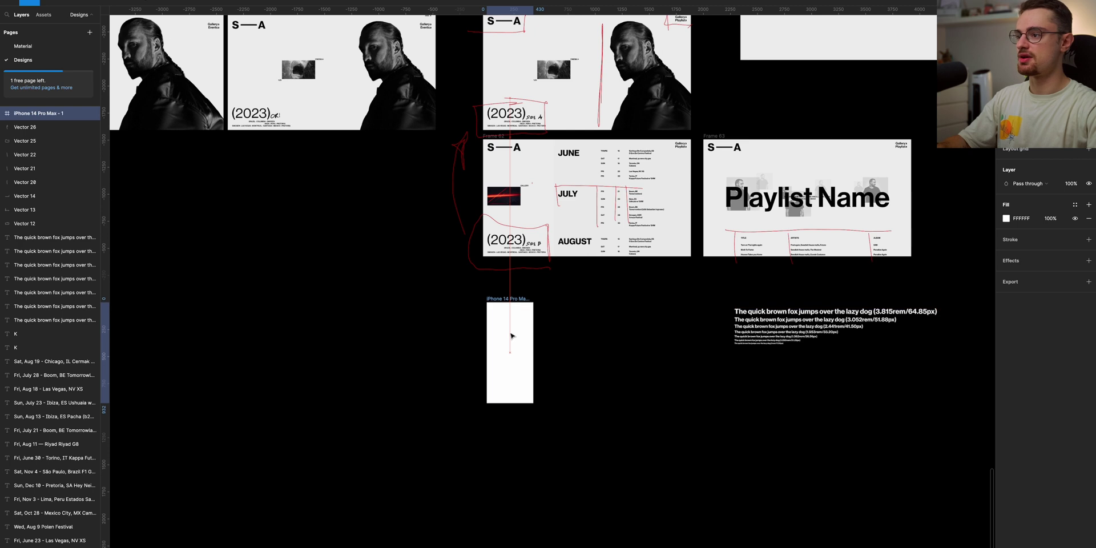
Try filling the iPhone 14 Pro Max frame with the light gray EEEEEE sampled from the desktop design
key(i)
click(544, 192)
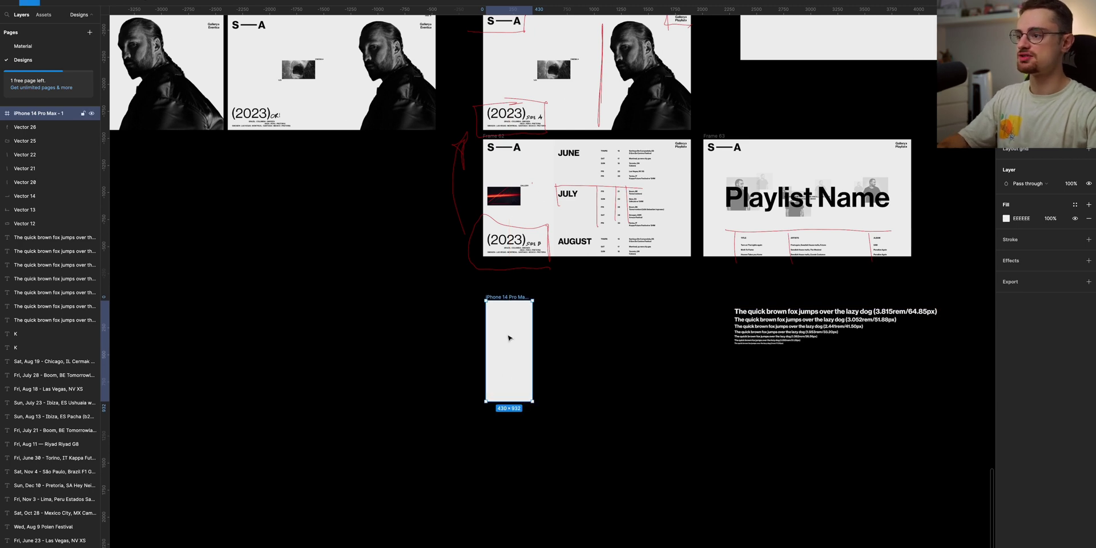
scroll(512, 330, up, 5)
scroll(512, 327, down, 3)
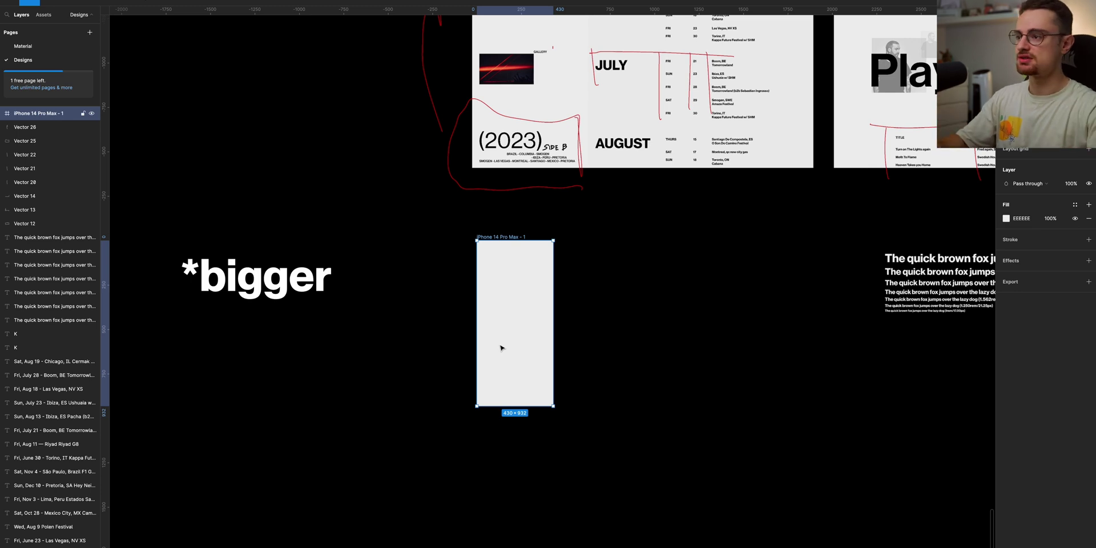
scroll(501, 348, up, 3)
scroll(606, 359, up, 3)
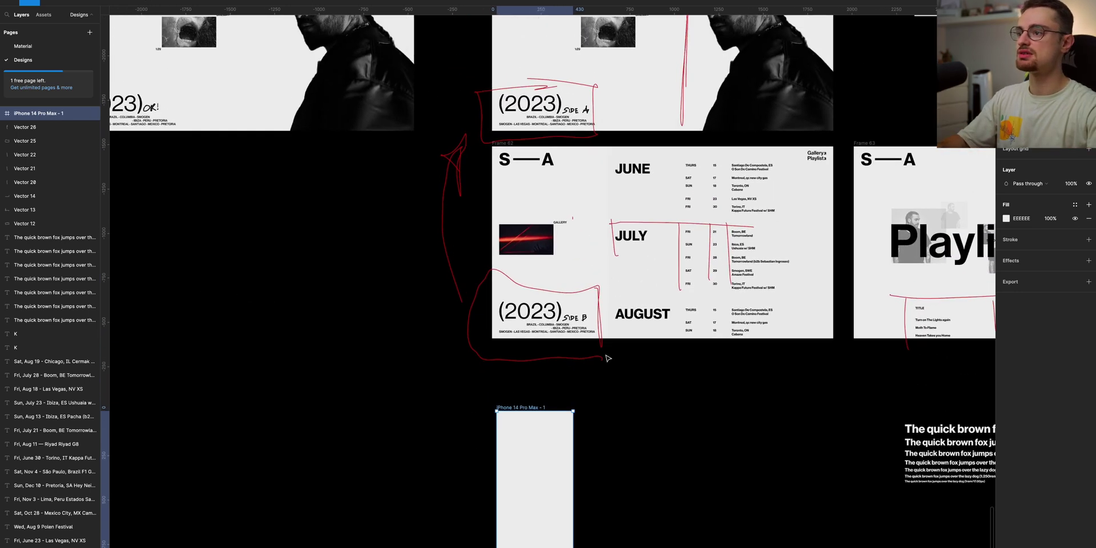
scroll(608, 359, down, 3)
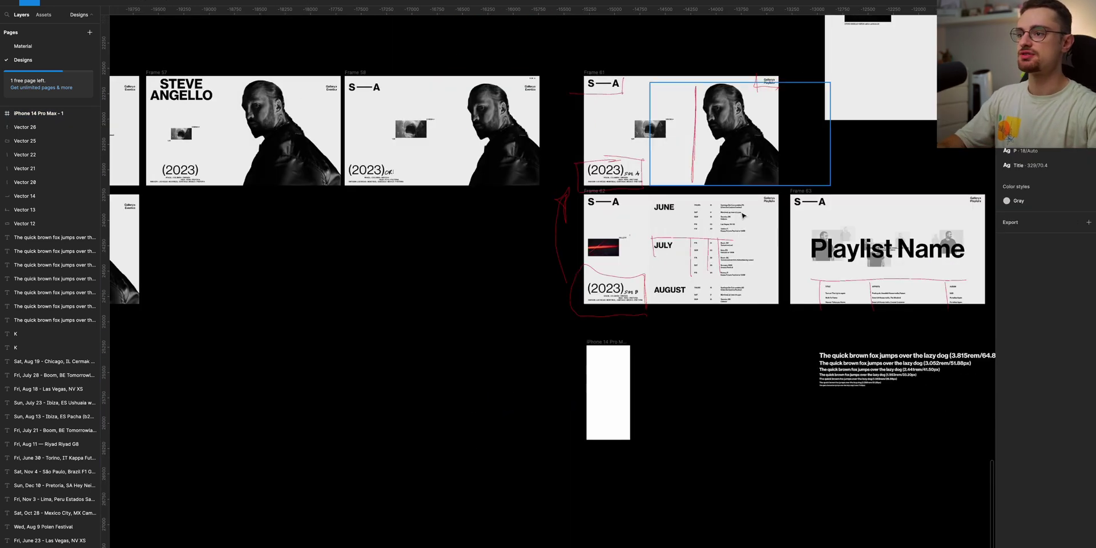
Copy the portrait from the Side A desktop frame into the phone frame, centred and aligned to its lower edge
click(738, 149)
drag(636, 356, 608, 396)
drag(622, 335, 621, 376)
drag(610, 427, 620, 428)
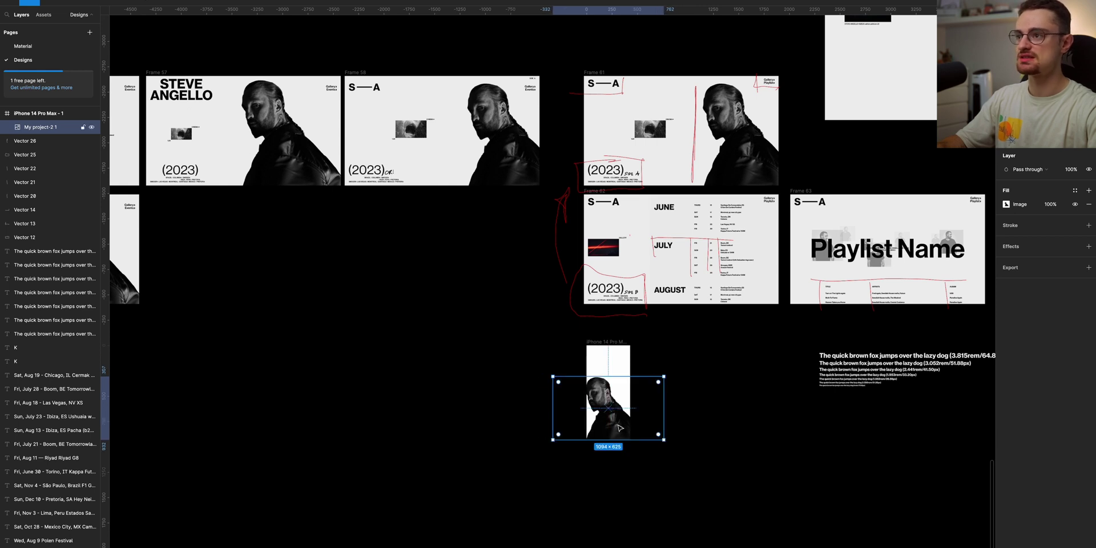
Copy the S—A logo and the Gallery/Playlist links from the Side A frame into the phone frame above the portrait
click(769, 83)
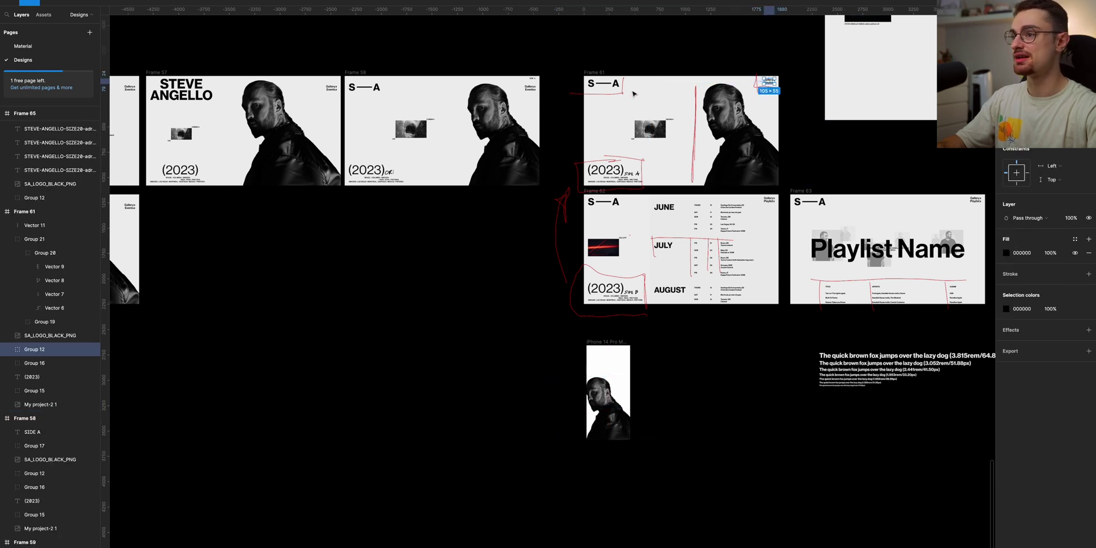
shift+click(615, 84)
drag(614, 89, 380, 378)
drag(551, 344, 525, 385)
drag(534, 379, 612, 365)
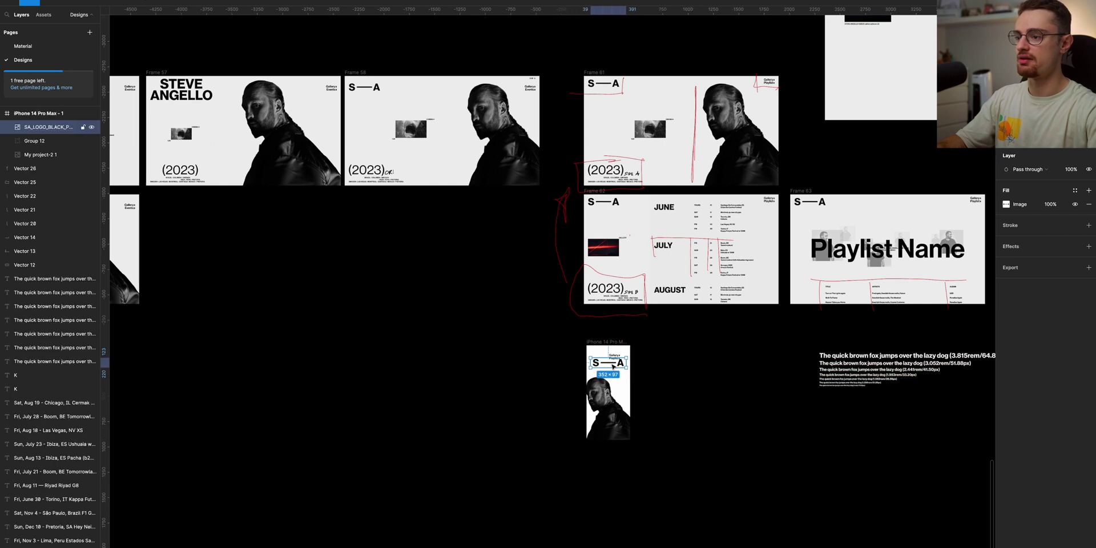
Add a layout grid to the iPhone 14 Pro Max frame and change it to columns
scroll(612, 364, up, 8)
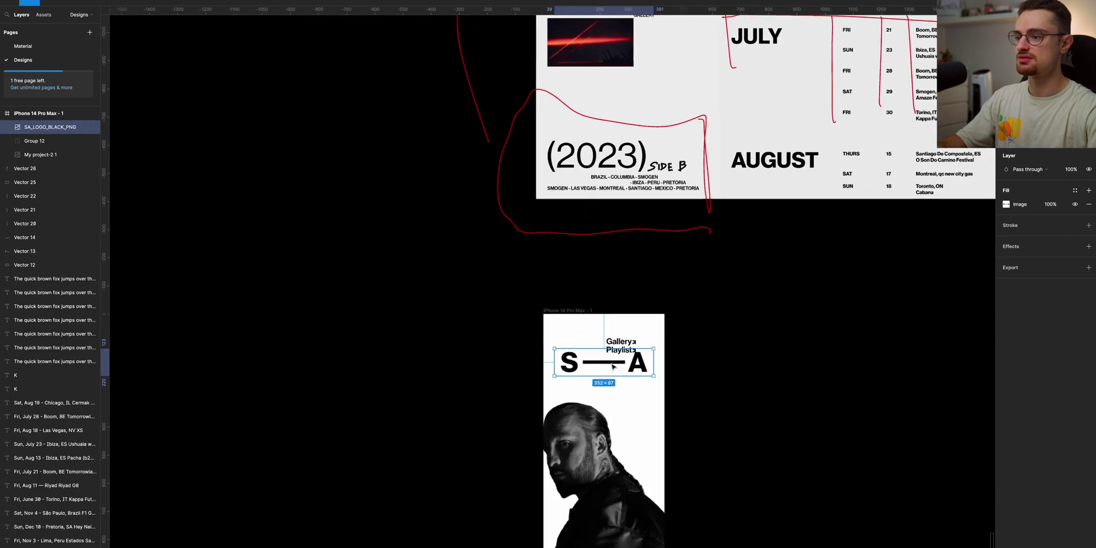
scroll(613, 366, up, 1)
scroll(697, 352, down, 2)
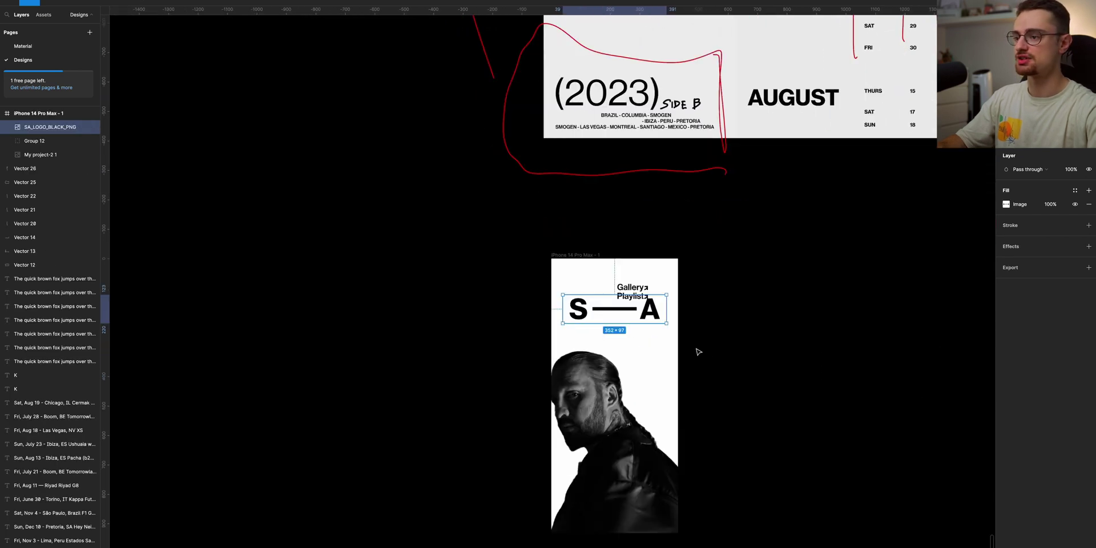
scroll(697, 342, down, 2)
click(597, 210)
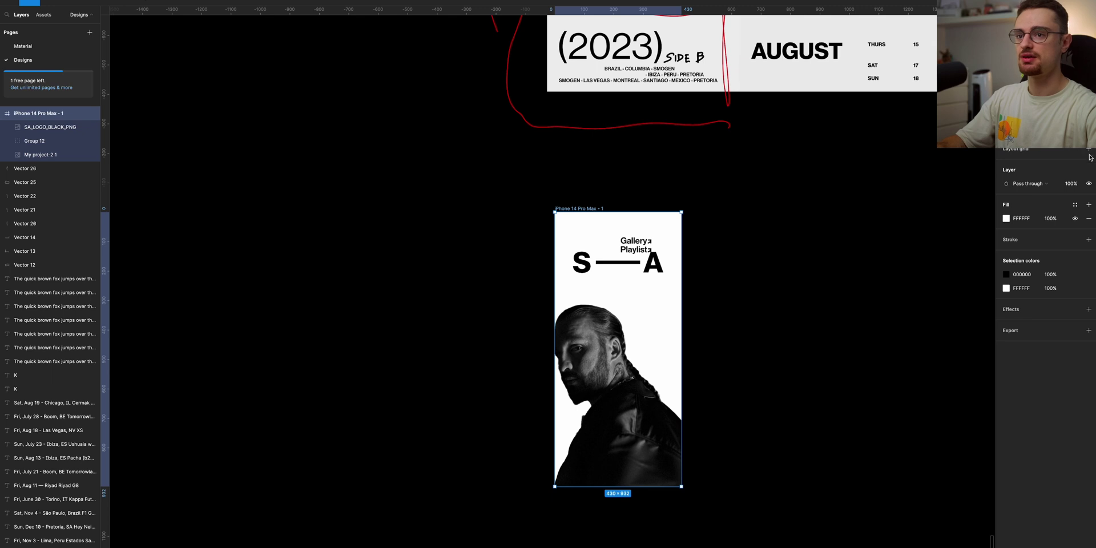
click(1088, 149)
click(1005, 162)
click(930, 165)
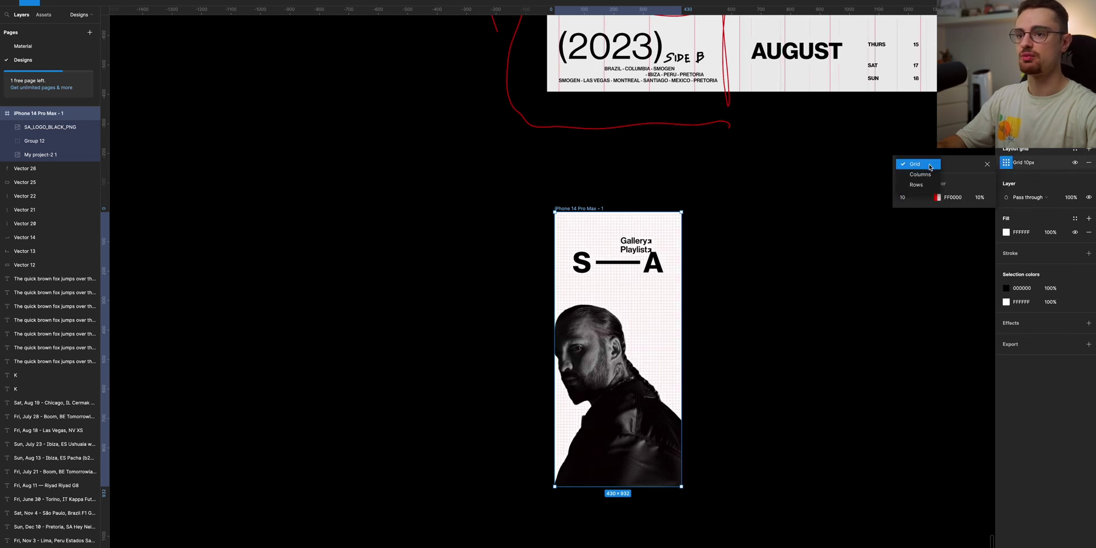
click(926, 177)
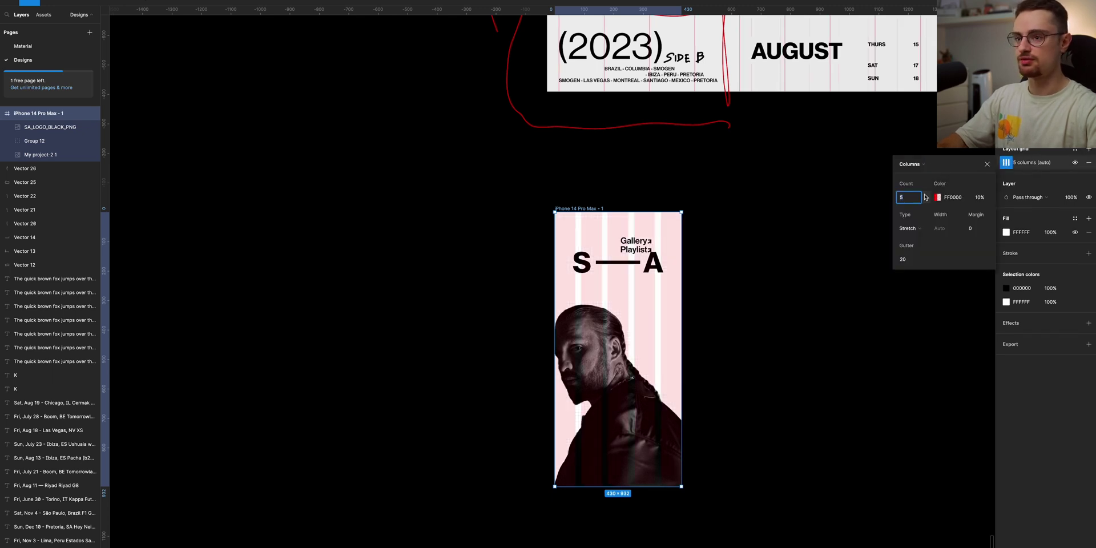
Set the phone frame's column grid to 4 columns with a margin of 24 and a gutter of 0
text(4)
key(Return)
text(24)
key(Return)
text(0)
key(Return)
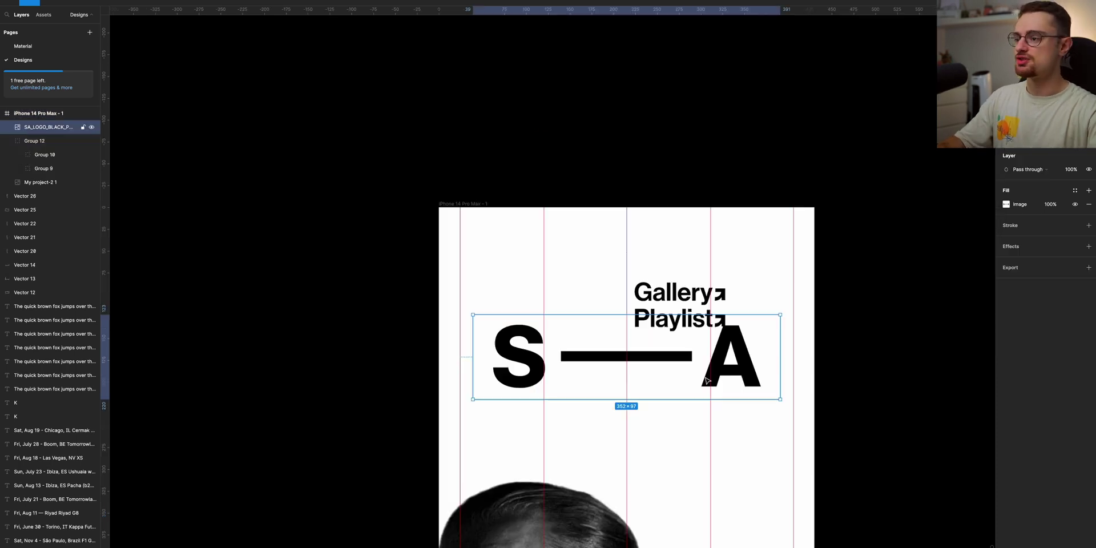
Scale the S—A logo to about 220 × 61 and place it across the first two columns near the frame's upper edge
drag(705, 382, 671, 289)
drag(745, 288, 639, 279)
drag(440, 273, 502, 263)
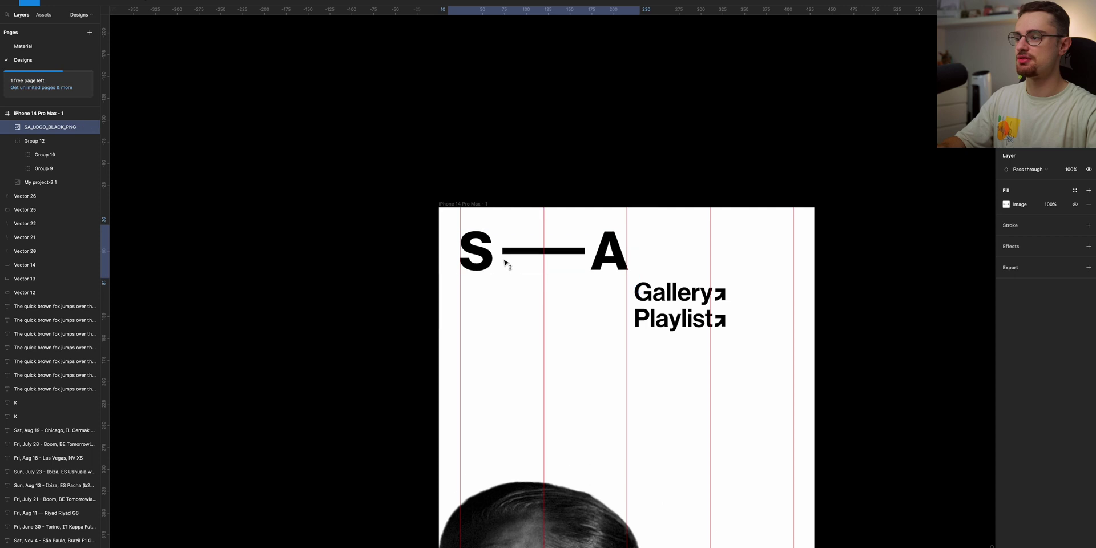
Move the Gallery and Playlist links to the right margin beside the logo and widen the vertical gap between them
click(660, 214)
drag(702, 324, 768, 272)
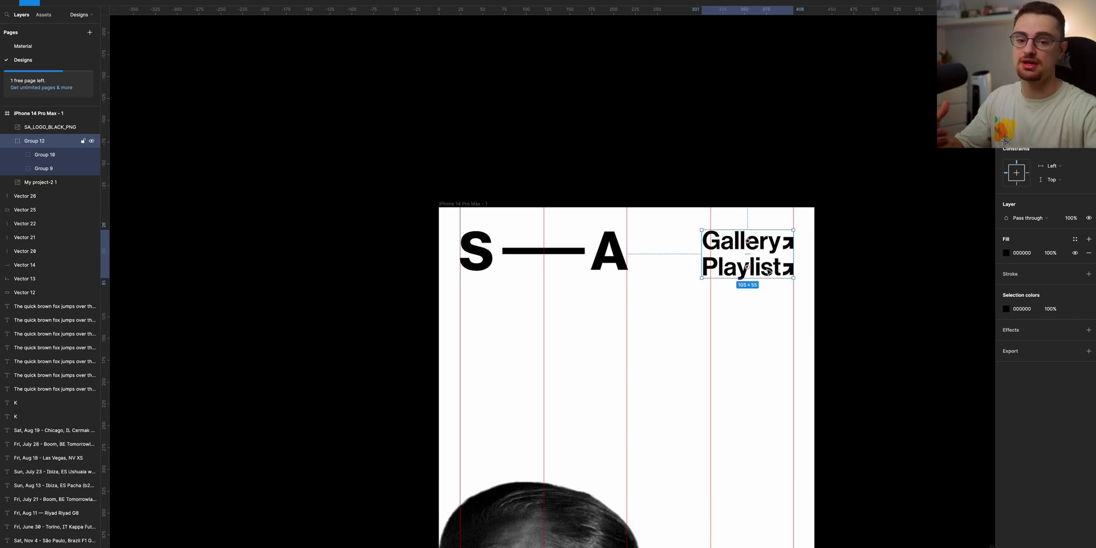
click(836, 285)
double_click(768, 277)
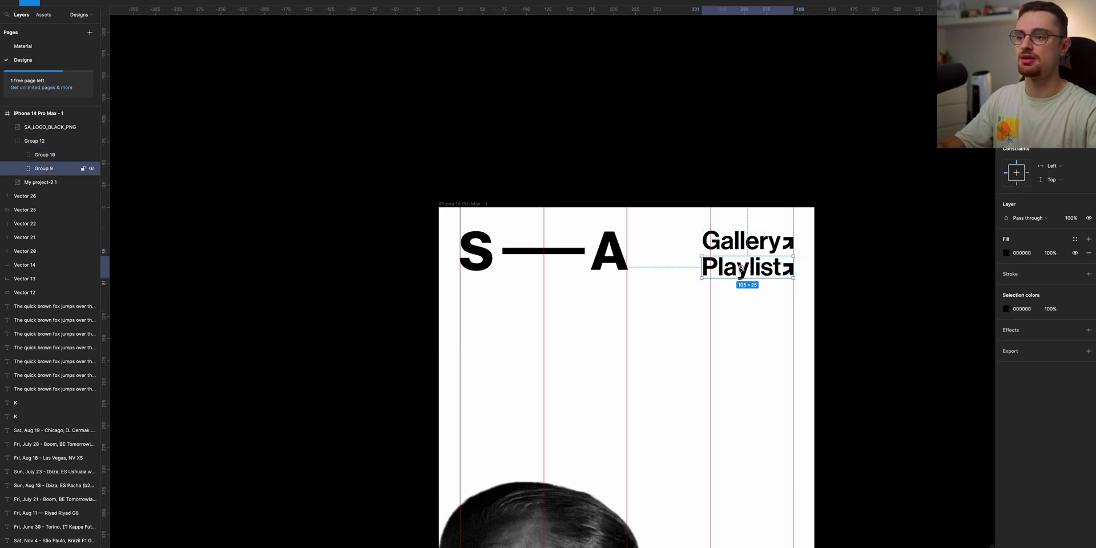
drag(777, 270, 779, 285)
click(920, 315)
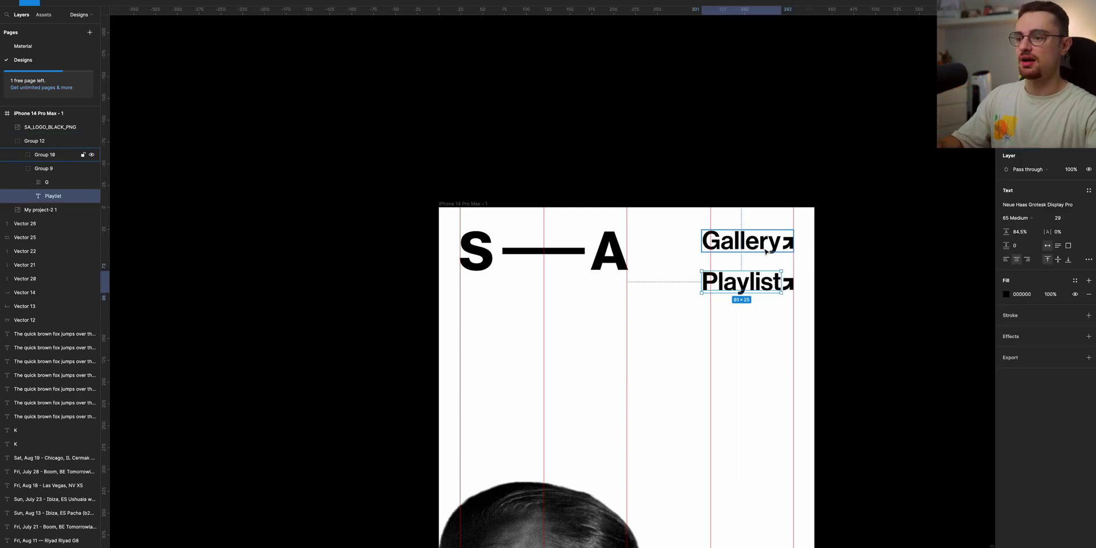
Set the font size of the Gallery and Playlist texts to 24 and fit them next to their arrows
super+click(770, 248)
click(1080, 217)
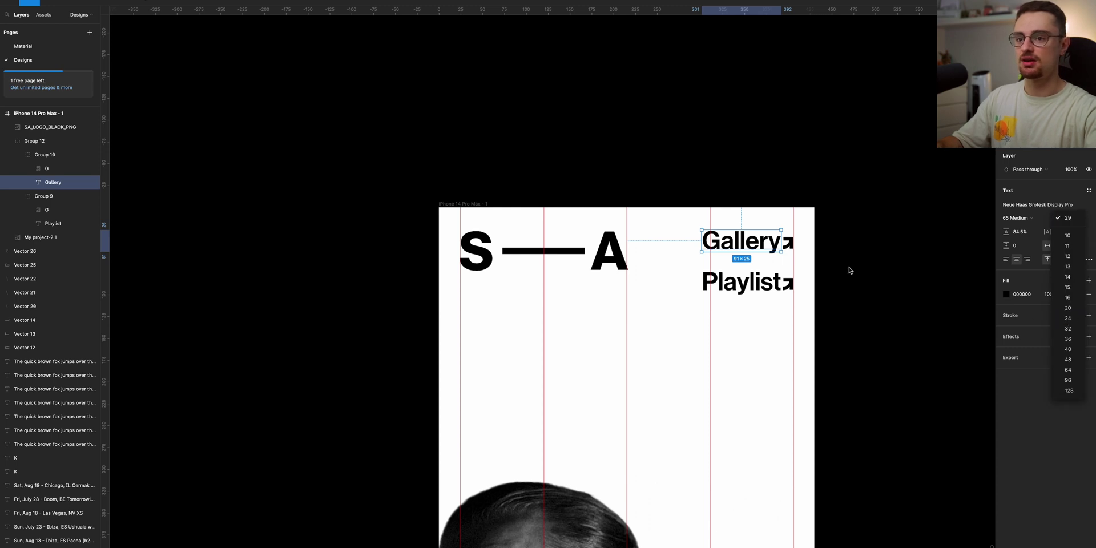
click(1068, 318)
click(742, 282)
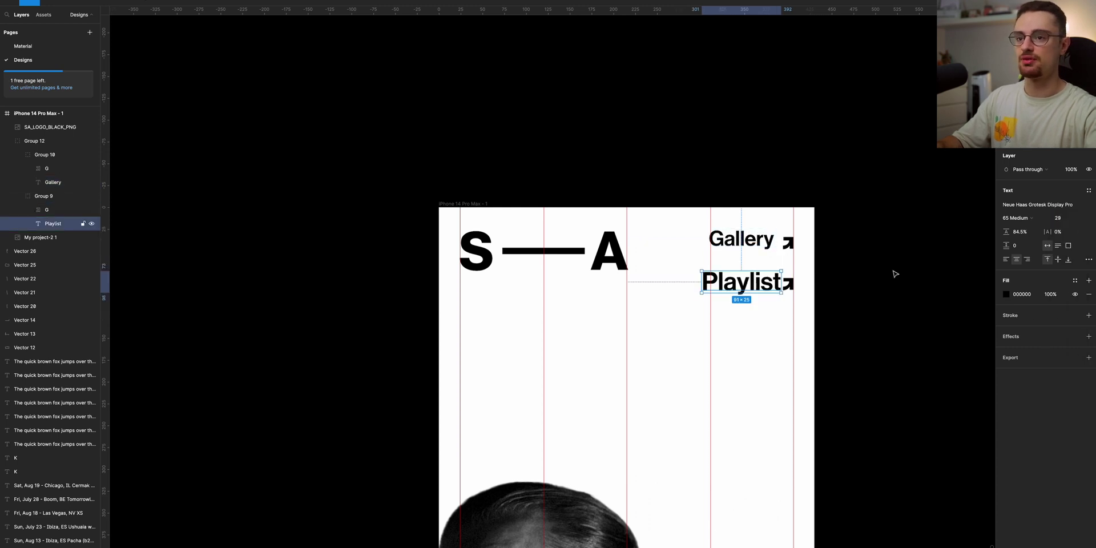
click(1078, 218)
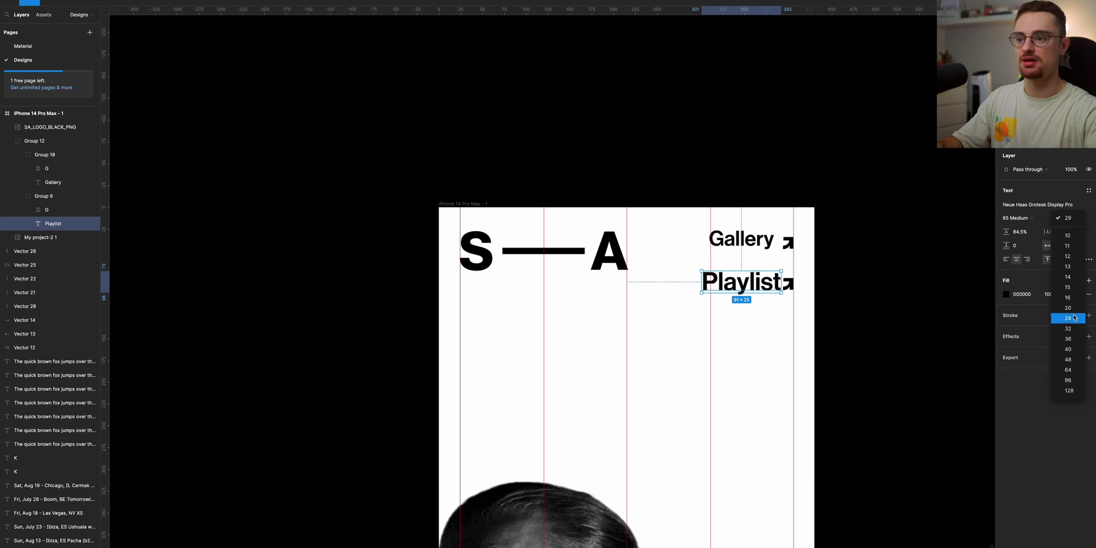
click(1068, 318)
click(784, 296)
double_click(763, 283)
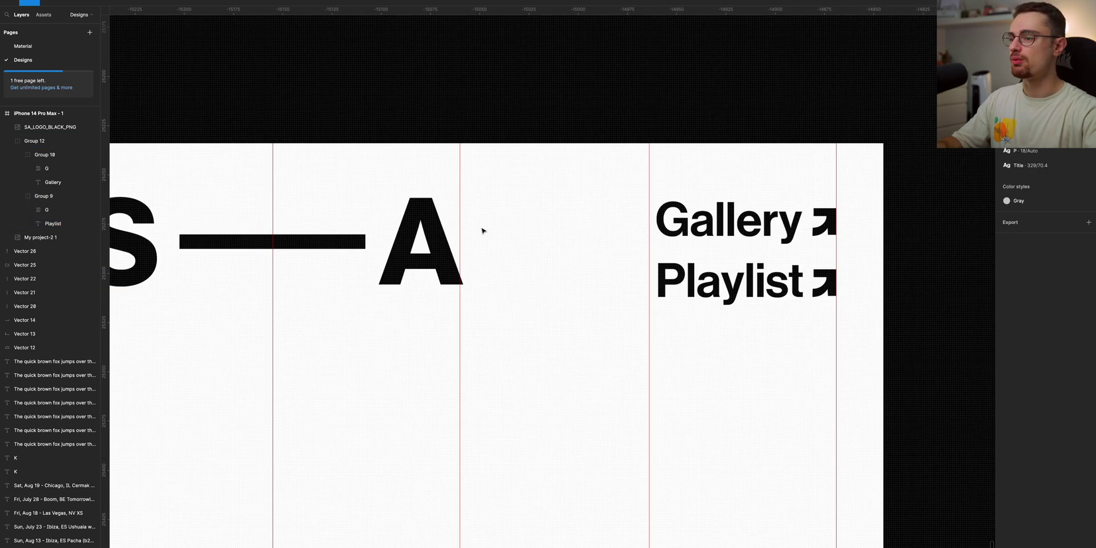
Try placing the Gallery and Playlist links in the third column directly beside the logo
scroll(483, 230, left, 1)
scroll(484, 231, down, 1)
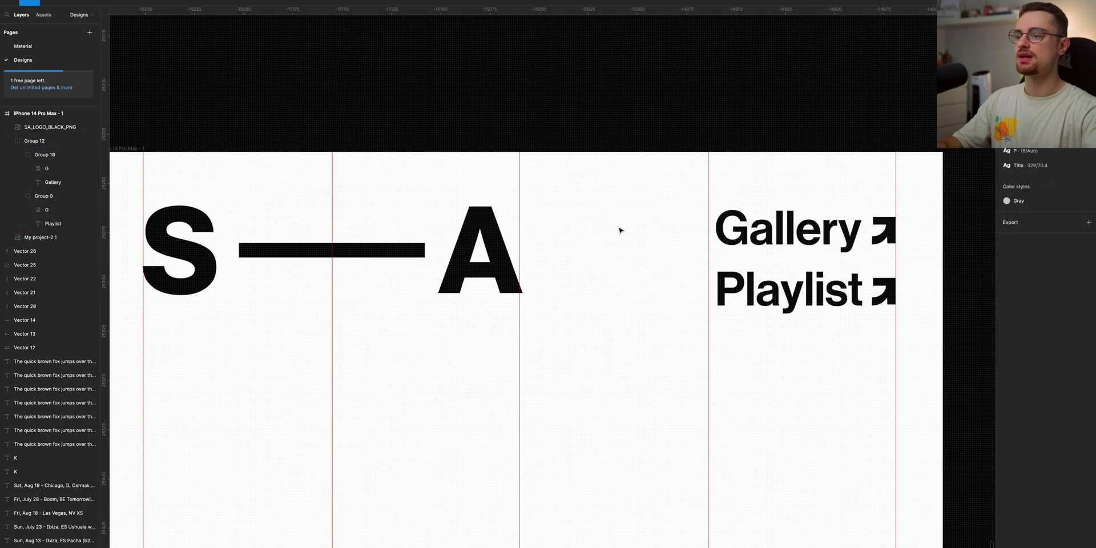
click(830, 253)
drag(820, 233, 636, 231)
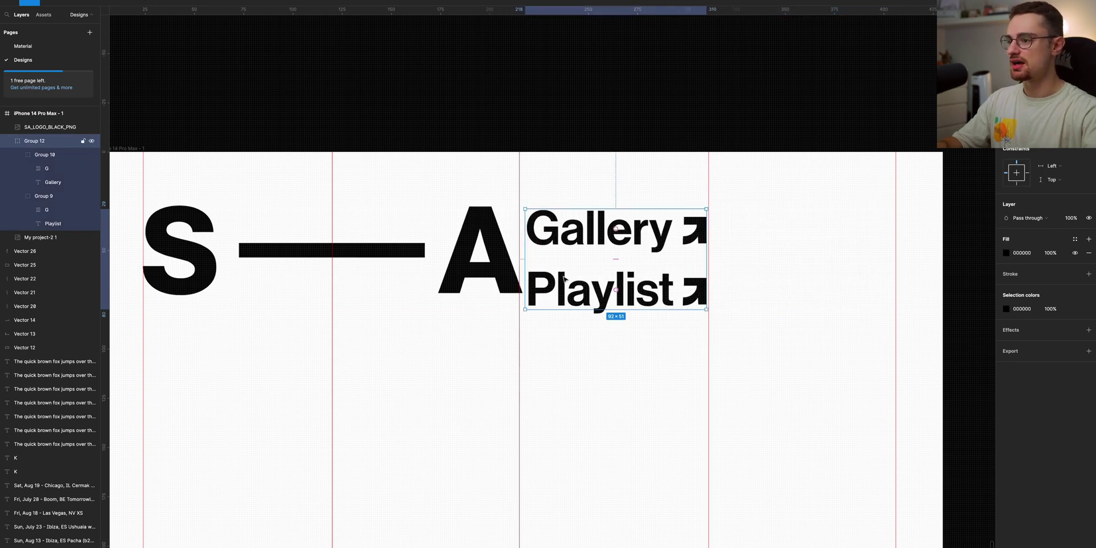
click(492, 269)
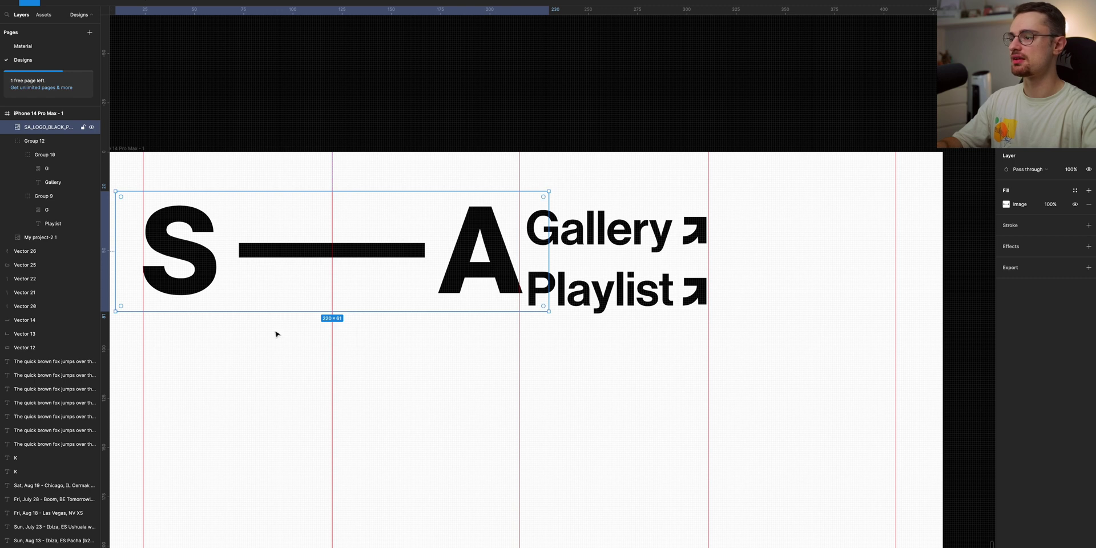
click(674, 278)
drag(605, 300, 802, 331)
Duplicate the Playlist link below itself, change the copy's text to "Top" and align the word next to its arrow
click(795, 295)
scroll(795, 295, down, 3)
double_click(801, 330)
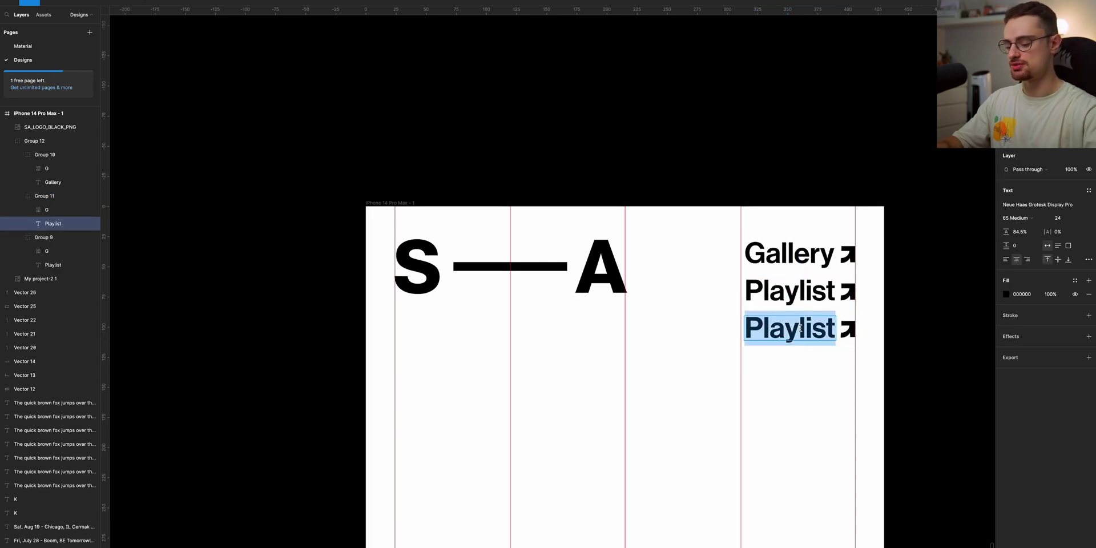
text(Top)
key(Escape)
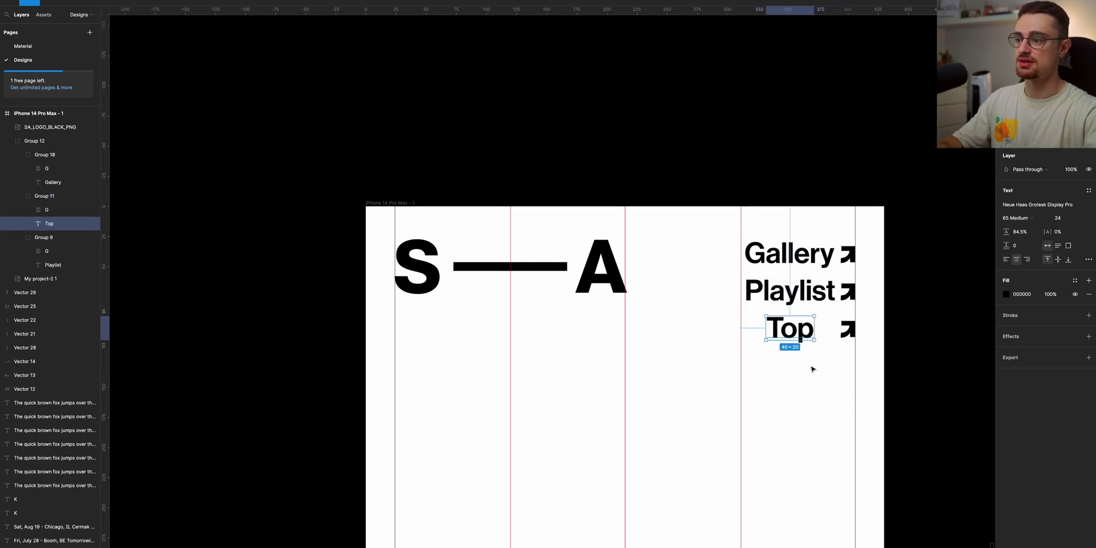
drag(797, 334, 819, 338)
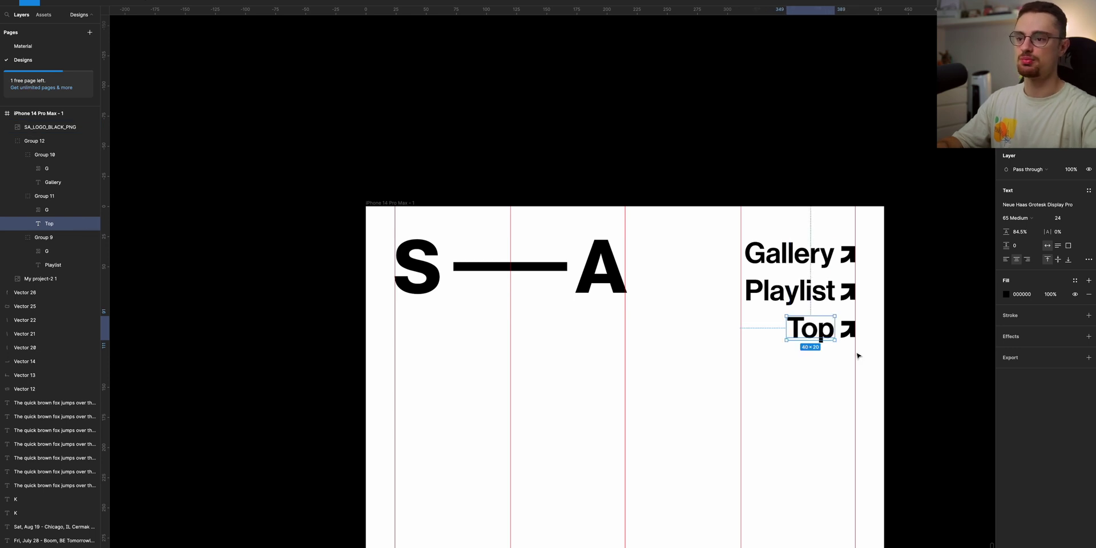
click(925, 380)
Enlarge the phone frame's portrait to about 1466 × 837 and shift it right so the whole face fits below the logo
scroll(925, 380, down, 3)
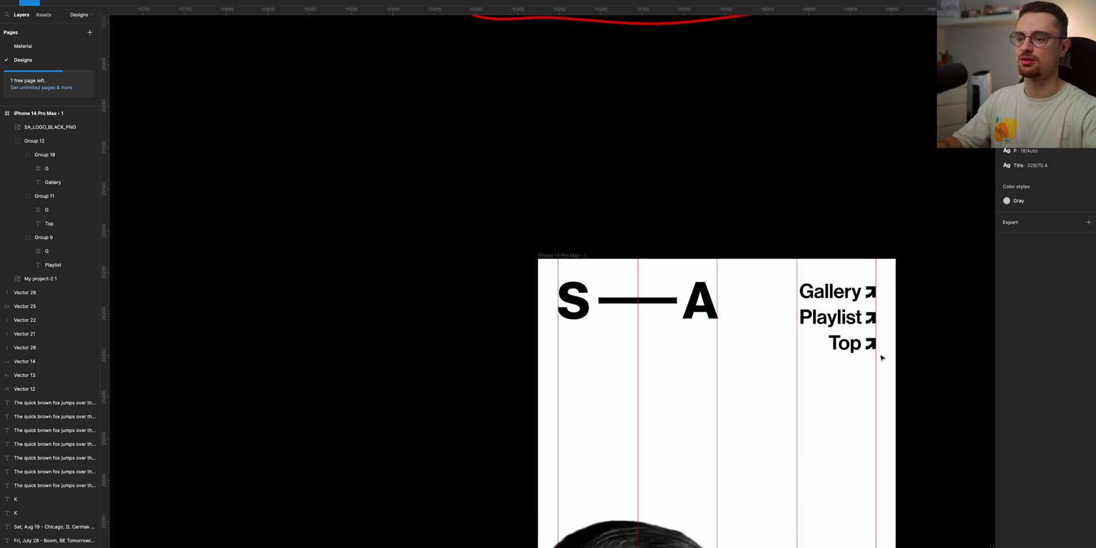
scroll(891, 365, down, 5)
scroll(882, 358, down, 5)
click(808, 391)
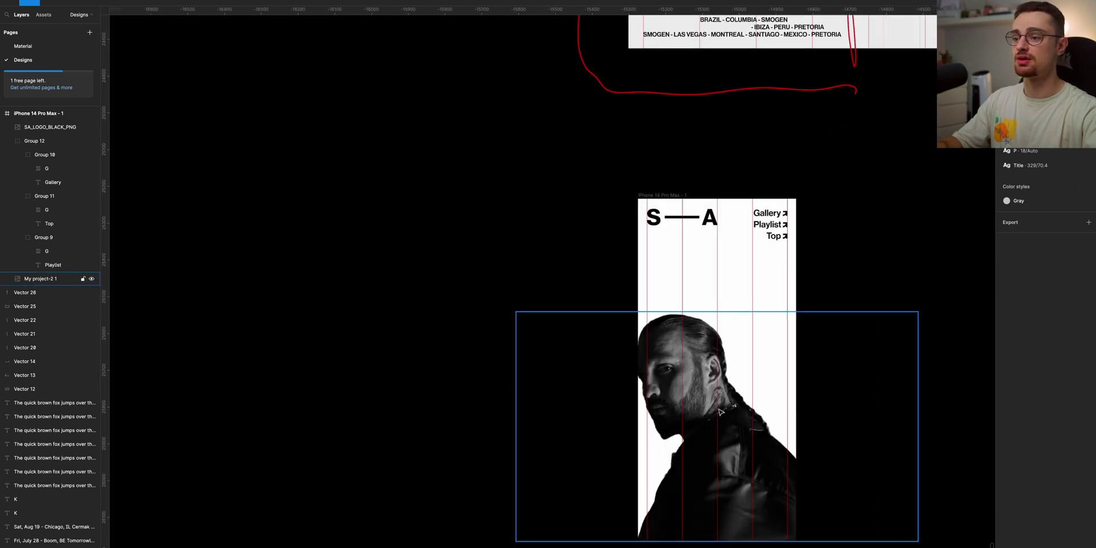
scroll(738, 310, up, 3)
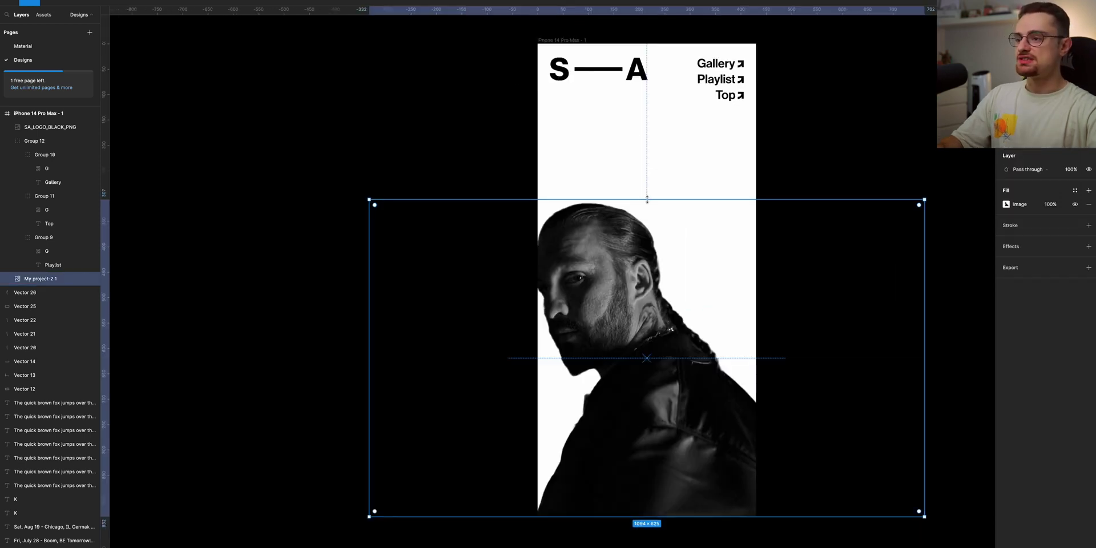
drag(647, 197, 674, 92)
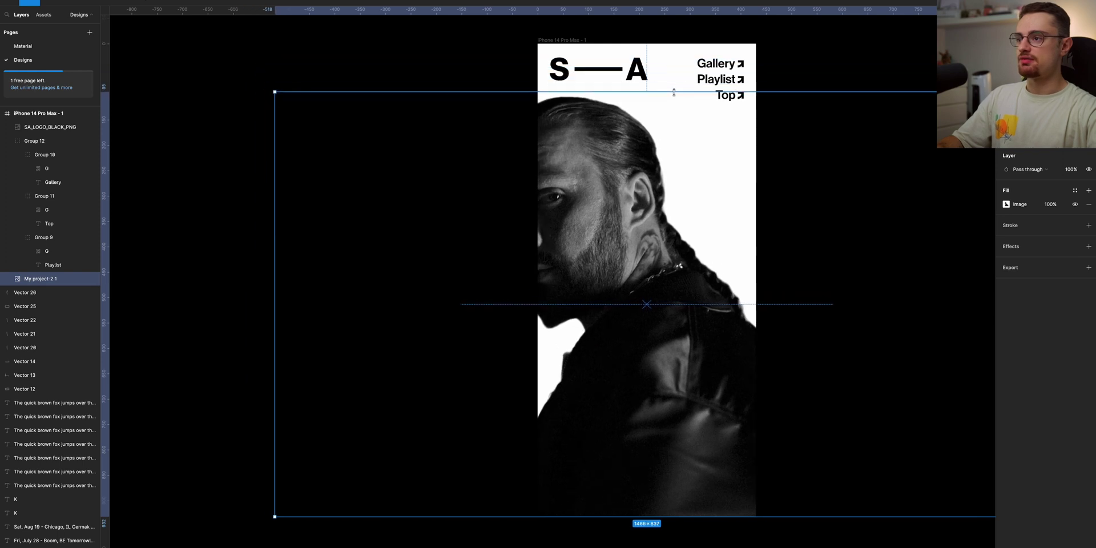
drag(594, 233, 652, 234)
click(262, 237)
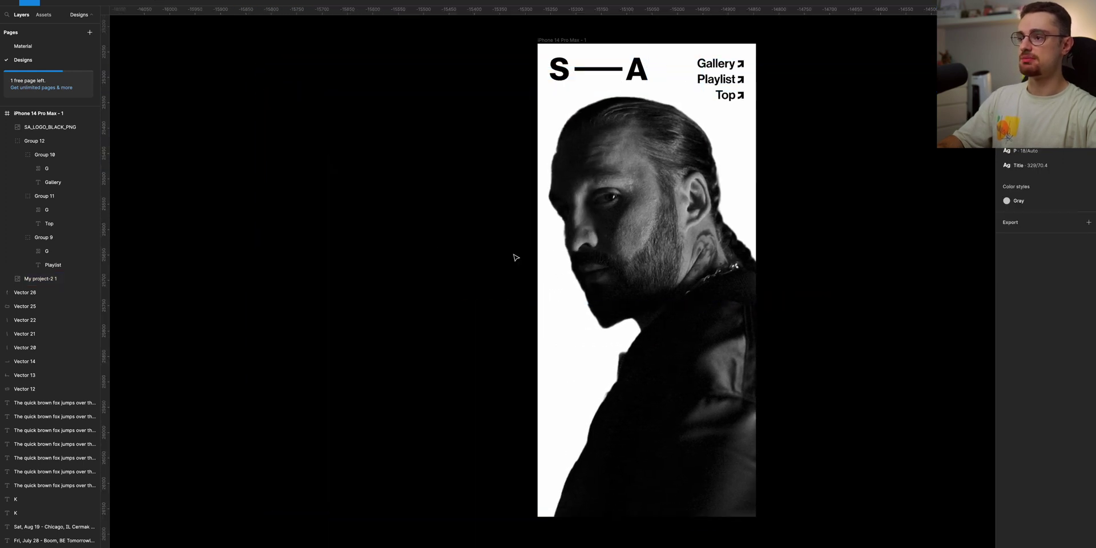
Extend the phone frame downward to a height of about 1560, leaving blank space below the portrait
scroll(515, 257, down, 4)
click(546, 117)
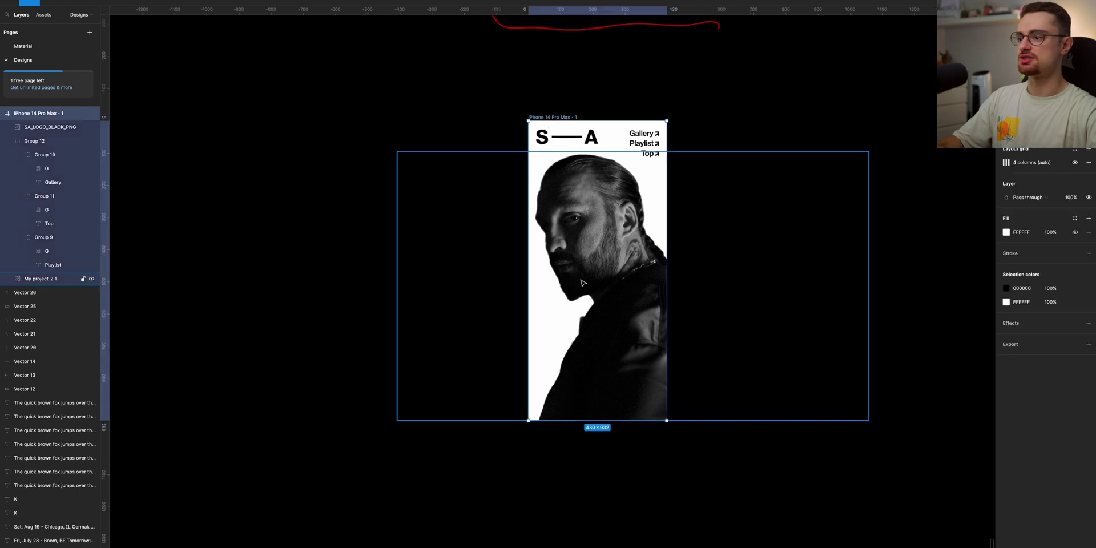
scroll(588, 269, down, 5)
drag(588, 313, 588, 473)
scroll(588, 473, down, 5)
scroll(592, 475, up, 3)
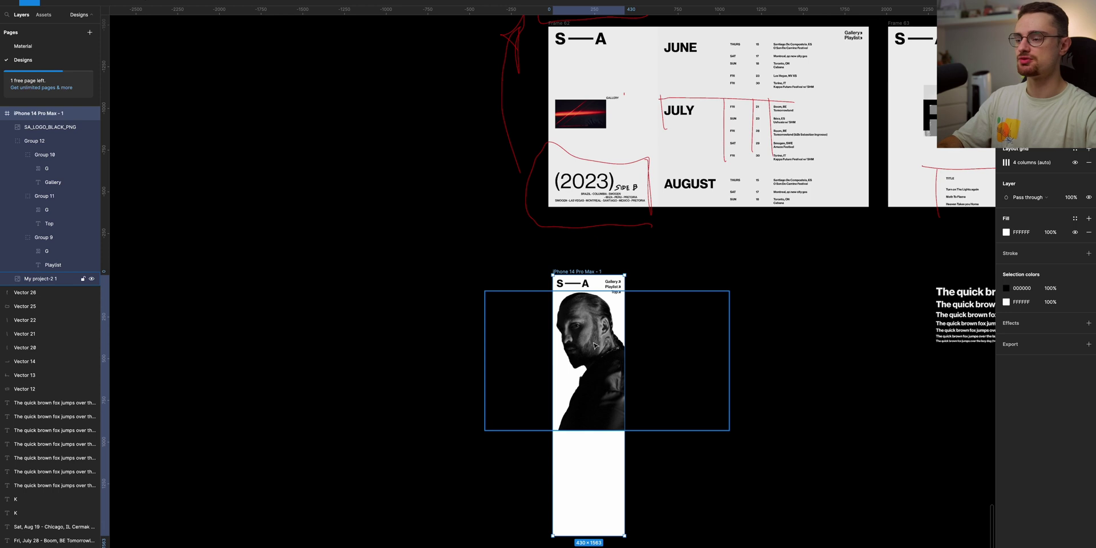
Copy the (2023) title, SIDE A lettering and city list from the desktop frame into the phone frame below the portrait
scroll(596, 182, up, 5)
click(581, 169)
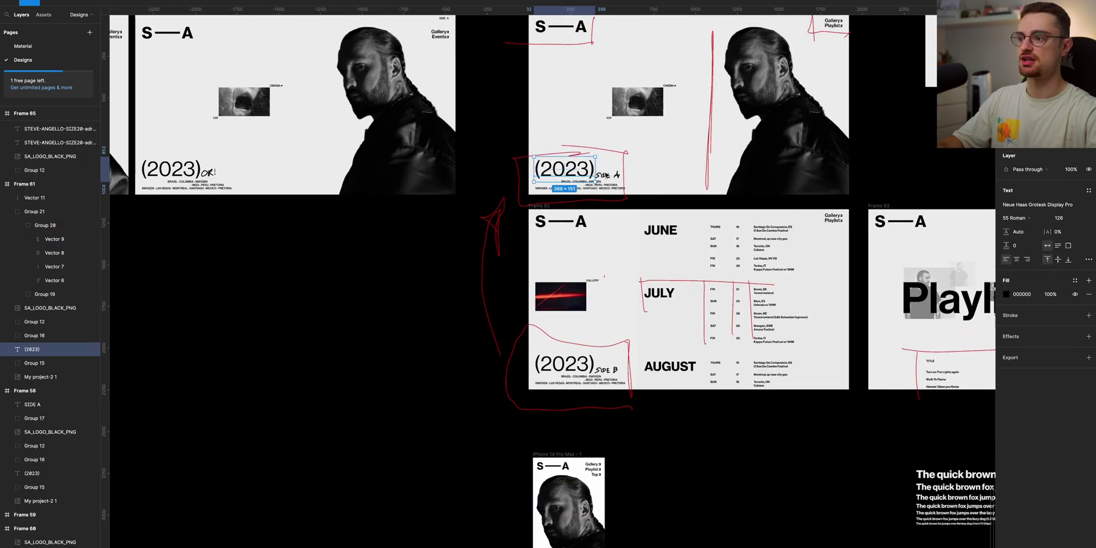
shift+click(608, 176)
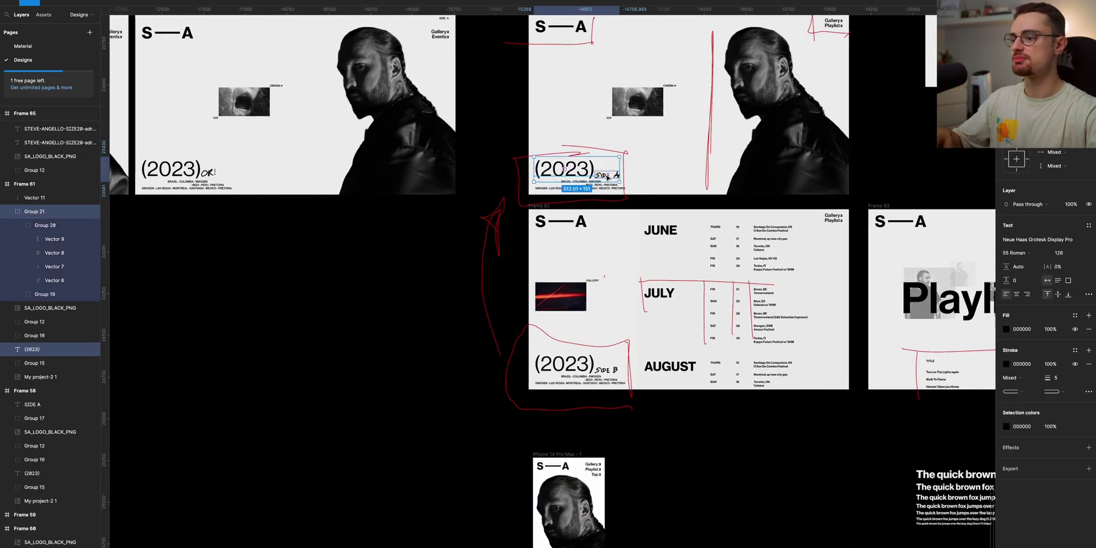
scroll(606, 372, down, 5)
scroll(606, 372, up, 2)
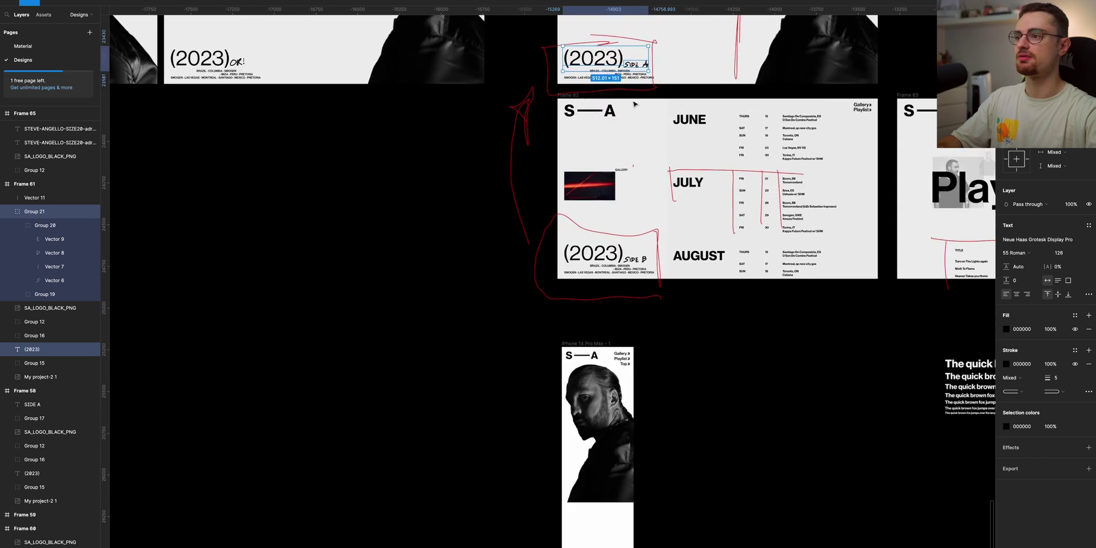
scroll(616, 359, down, 4)
scroll(624, 347, up, 2)
scroll(624, 348, up, 5)
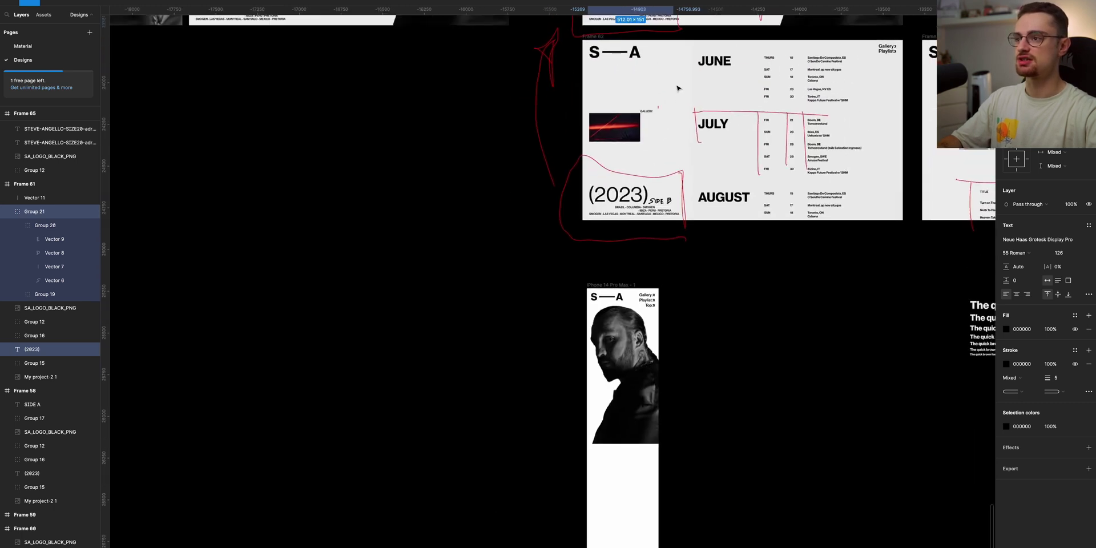
shift+click(645, 176)
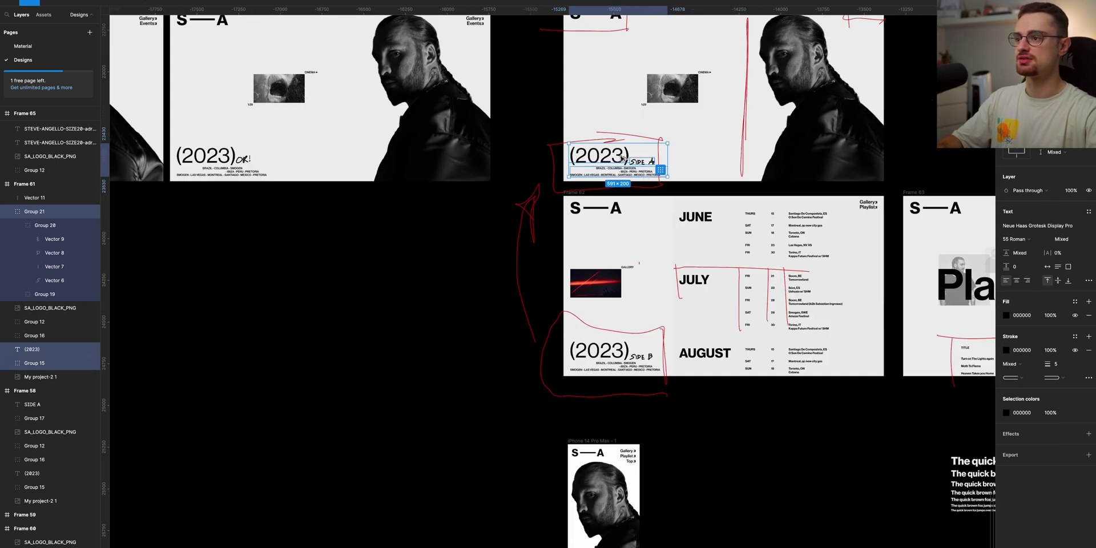
drag(628, 163, 611, 446)
scroll(611, 446, up, 5)
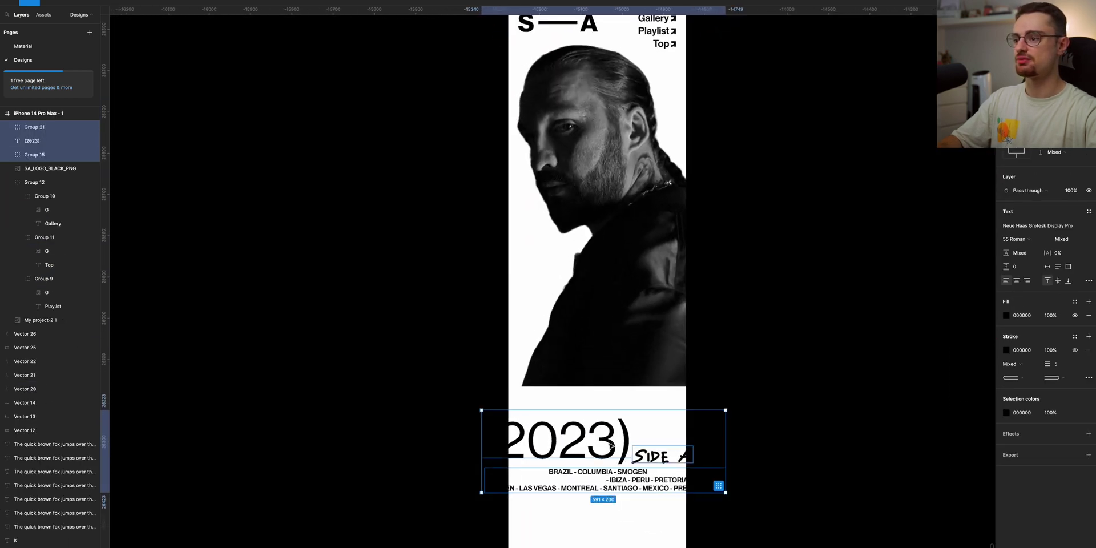
Set the phone frame's (2023) title to font size 96 and center it horizontally in the frame
click(611, 446)
click(613, 361)
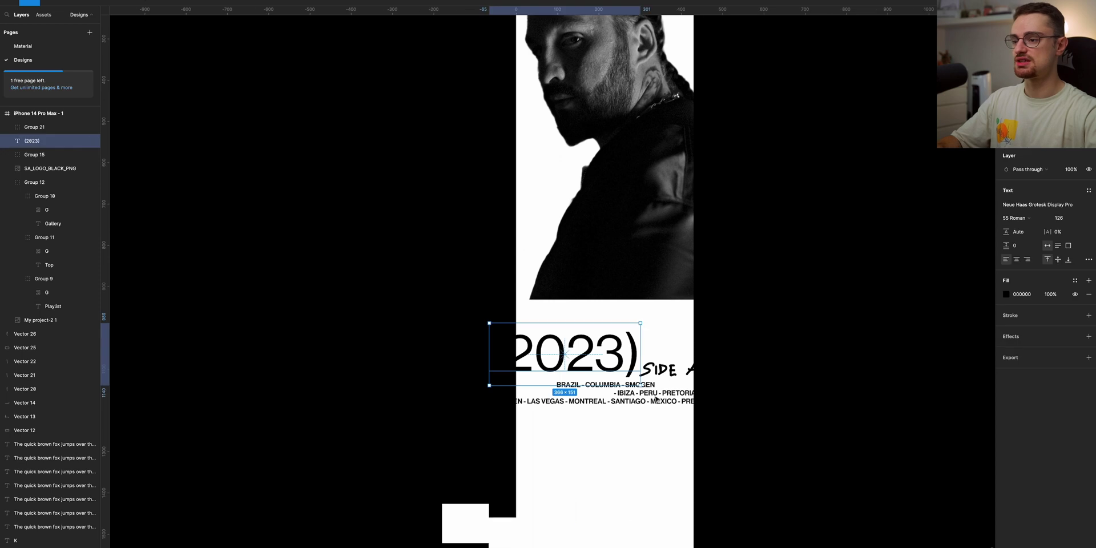
click(1066, 219)
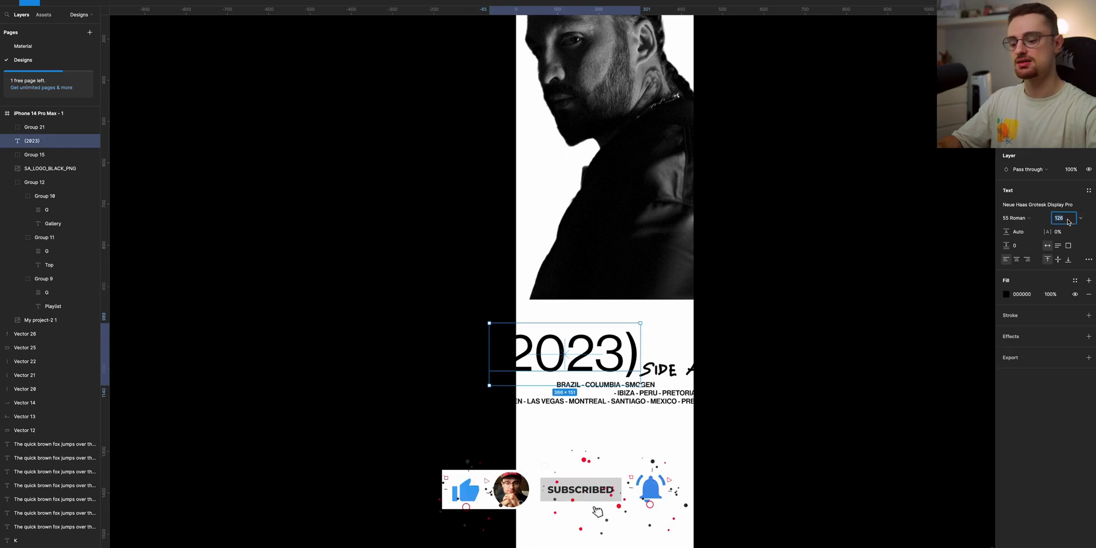
text(96)
key(Return)
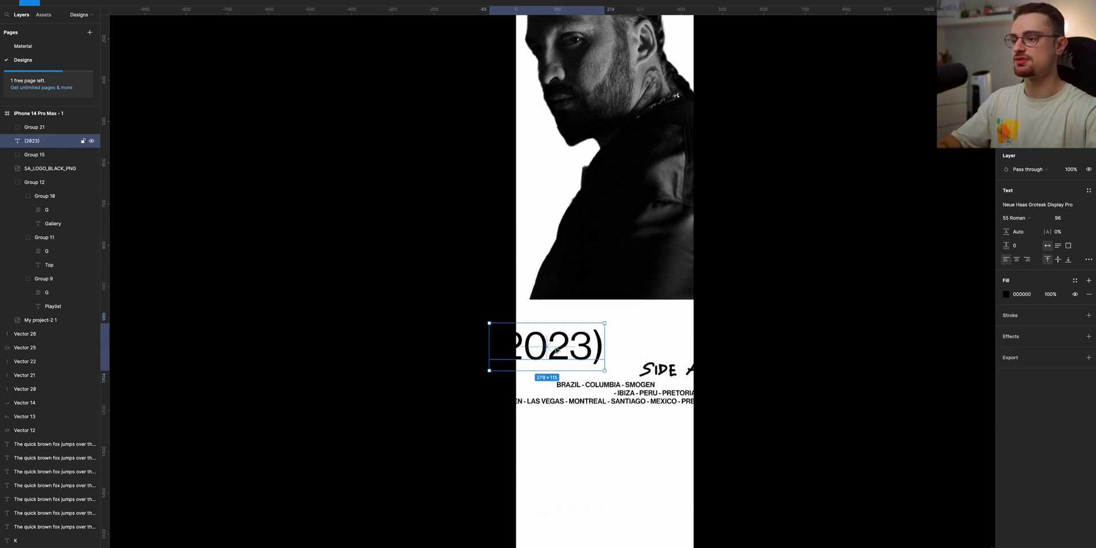
drag(559, 349, 617, 349)
Ungroup the three city lines below (2023) and combine all the cities into one wrapping text box
key(Tab)
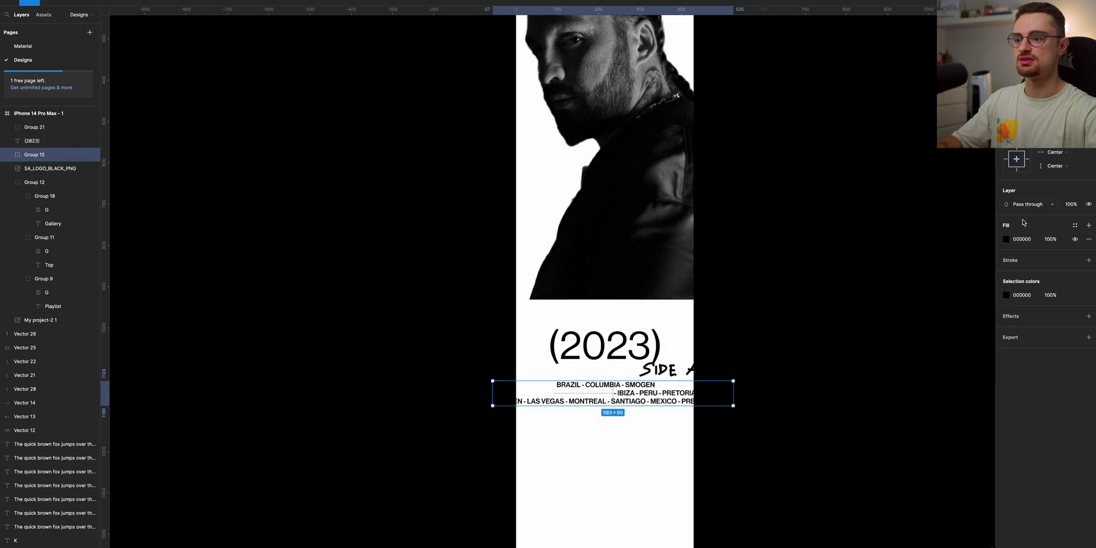
key(ctrl+shift+g)
scroll(669, 430, down, 5)
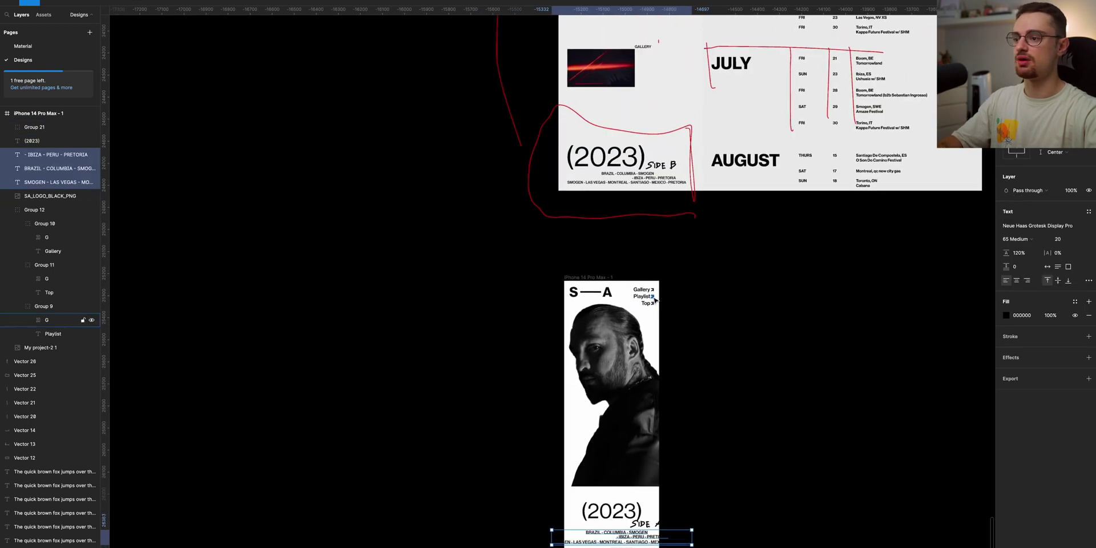
scroll(654, 298, up, 10)
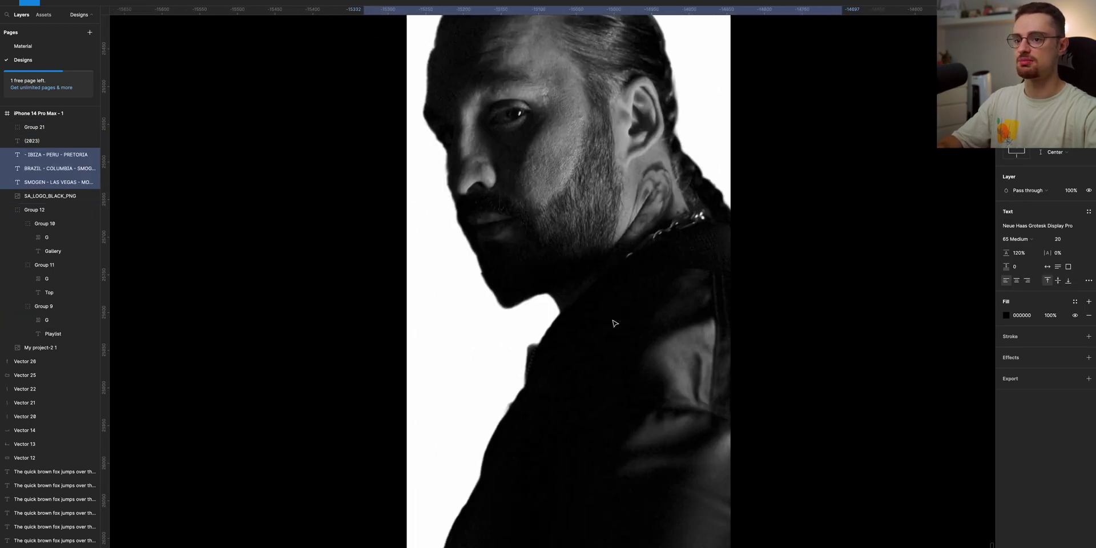
scroll(614, 324, down, 3)
scroll(614, 504, up, 6)
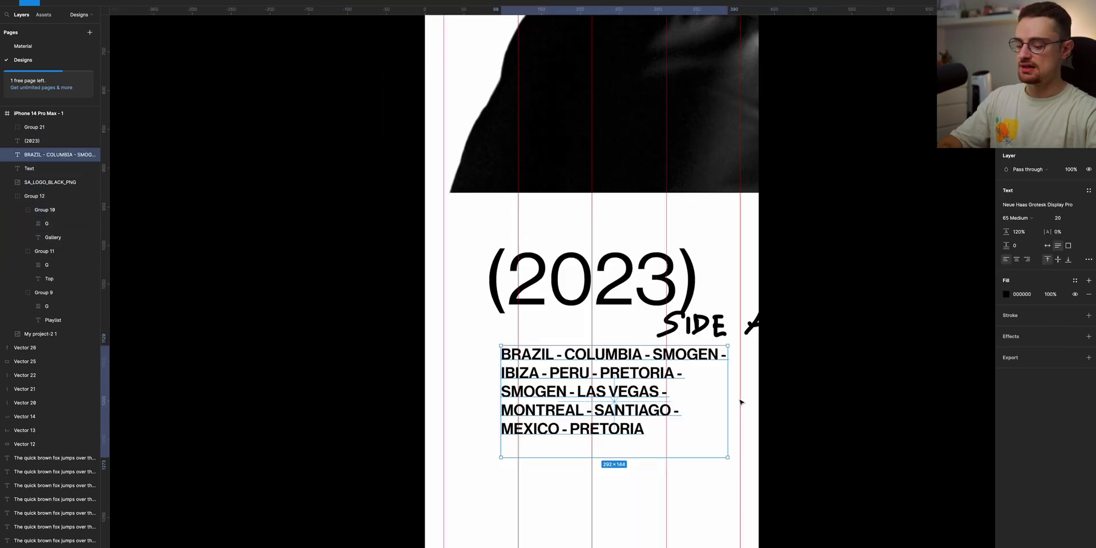
Center-align the city text and widen its box to 382 so it spans all four layout columns
key(ctrl+alt+t)
drag(730, 399, 738, 399)
drag(502, 384, 443, 384)
scroll(612, 382, up, 3)
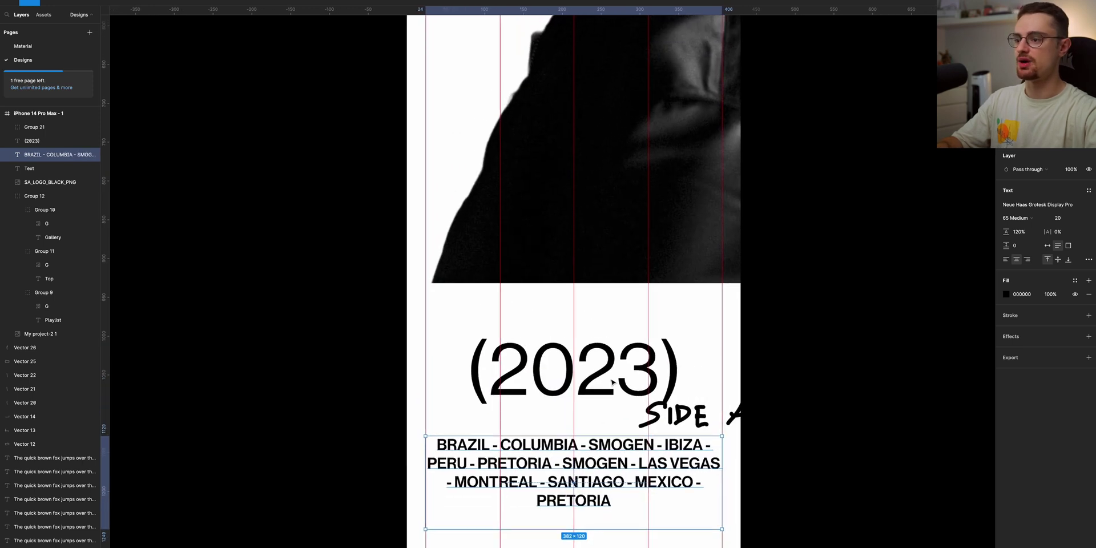
Lower the (2023) title closer to the city list and move the SIDE A lettering centered above it
scroll(603, 455, down, 2)
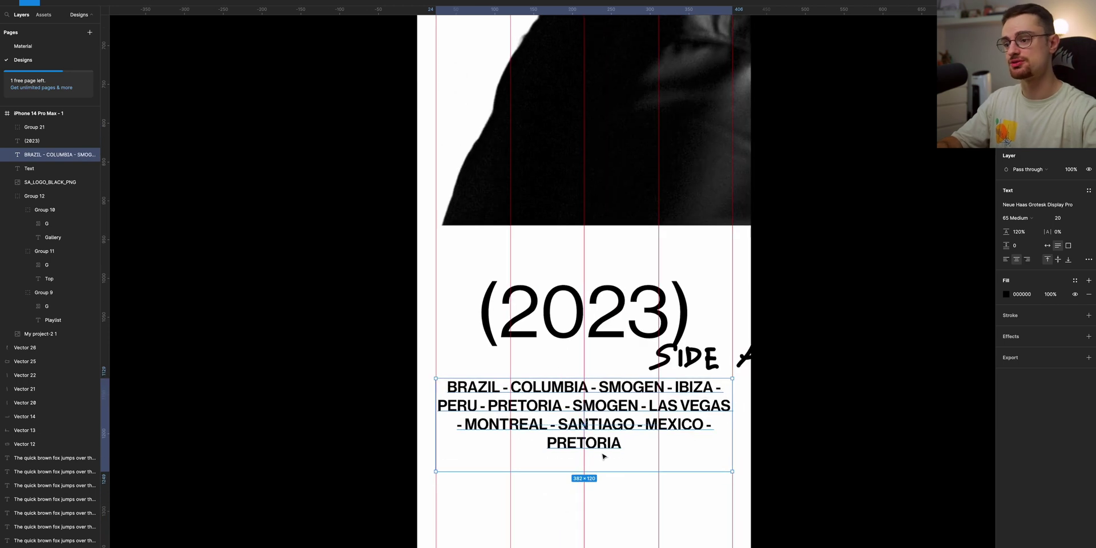
drag(605, 307, 606, 323)
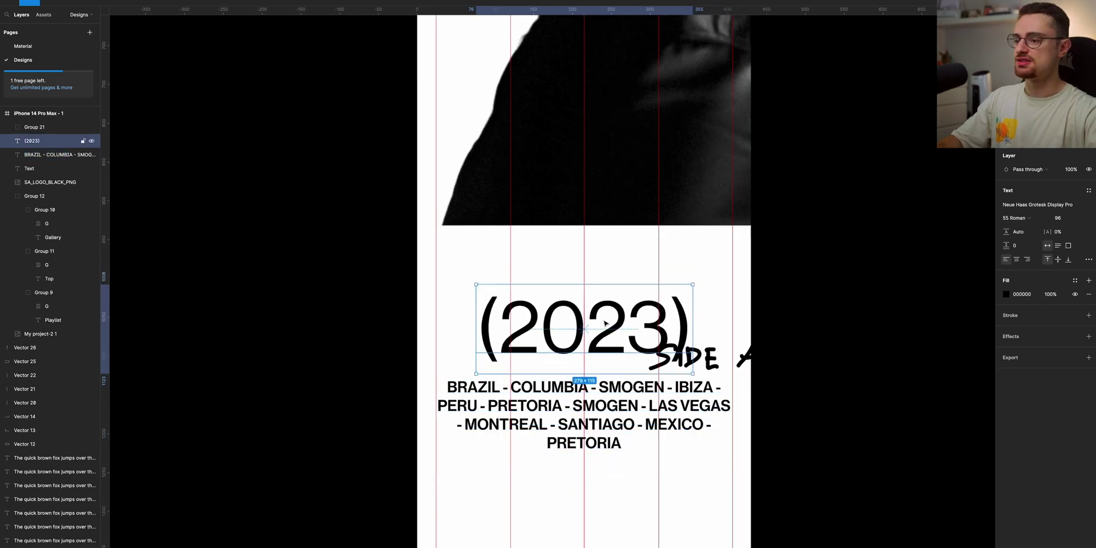
click(714, 365)
drag(708, 351, 588, 268)
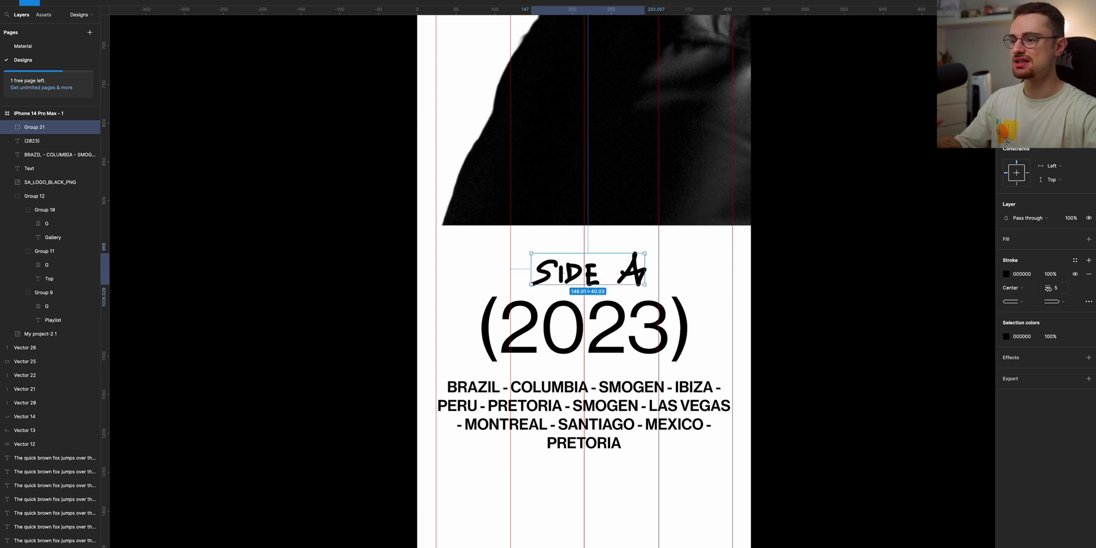
Scale the SIDE A lettering down to about 122 × 33 and thin its stroke to 3
drag(1048, 289, 1049, 288)
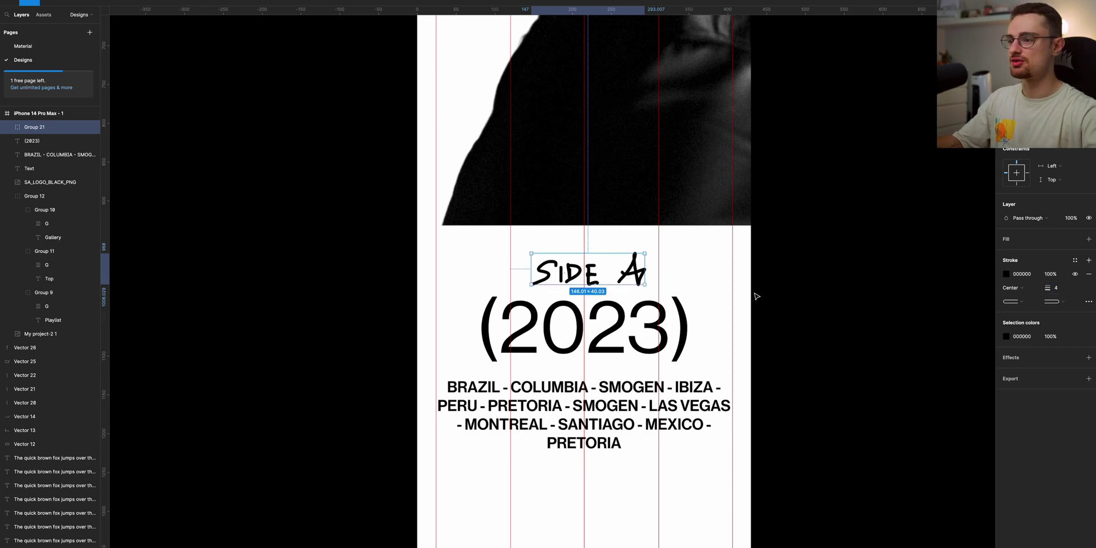
key(alt)
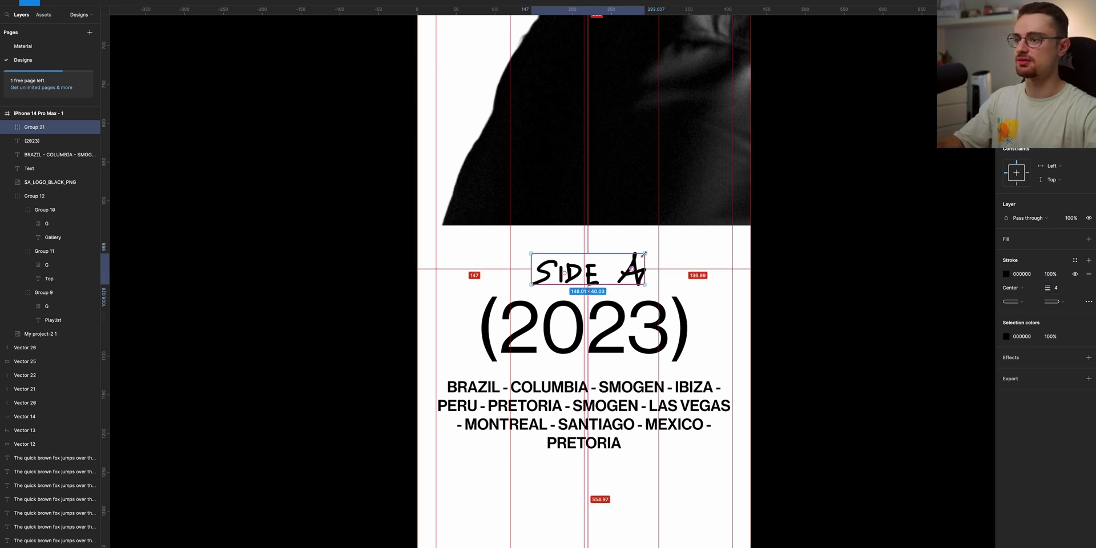
drag(640, 256, 630, 259)
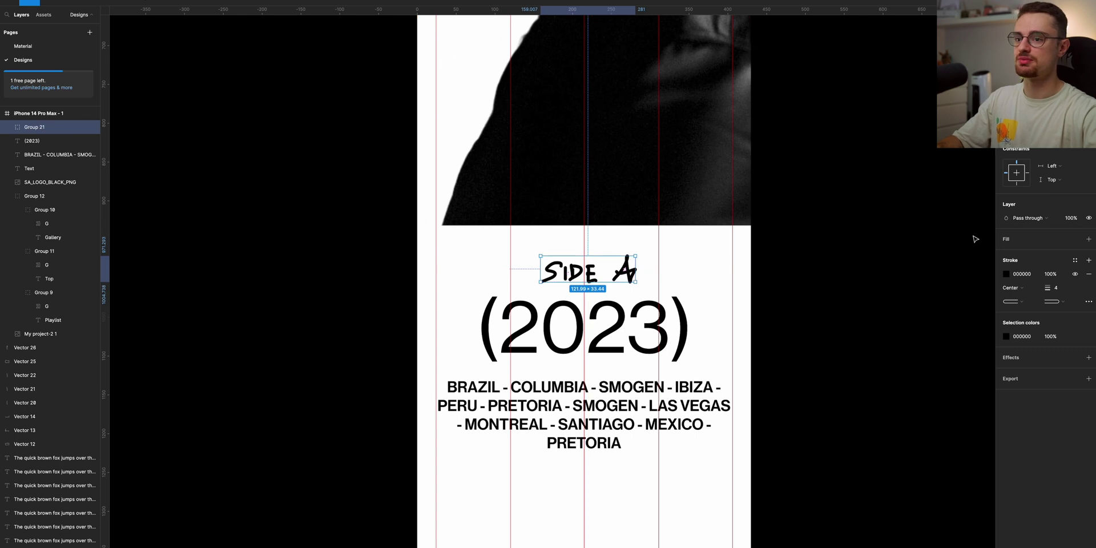
drag(1049, 288, 1047, 289)
click(674, 340)
click(815, 306)
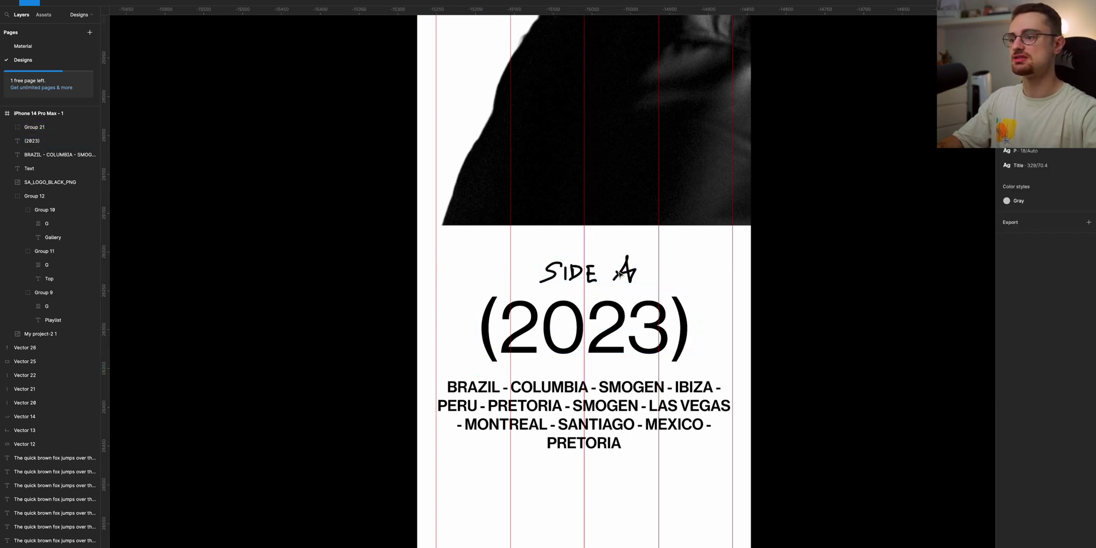
Tighten the spacing of SIDE A and the city list around the (2023) title and group all three
click(621, 274)
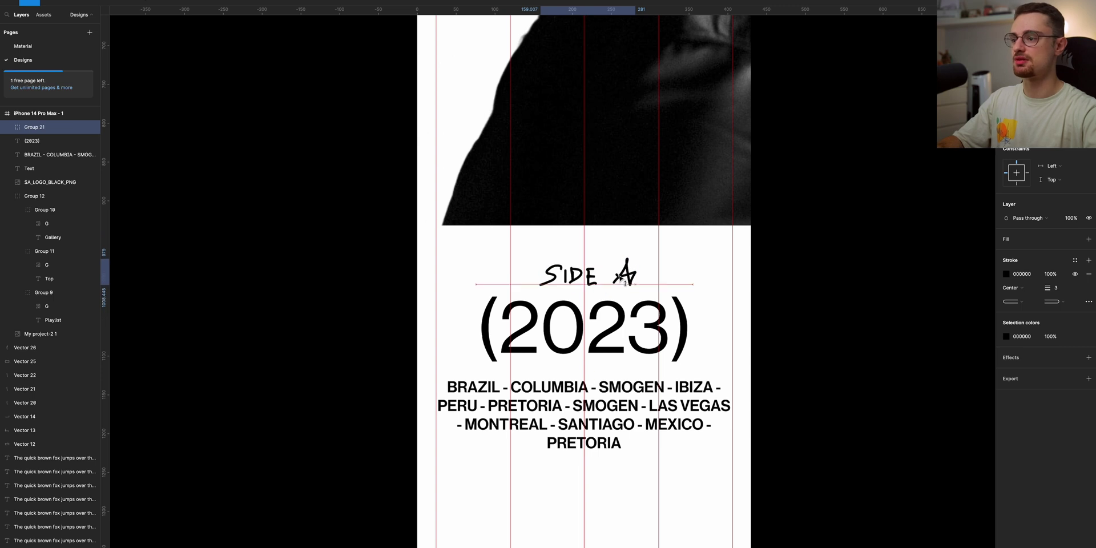
click(623, 408)
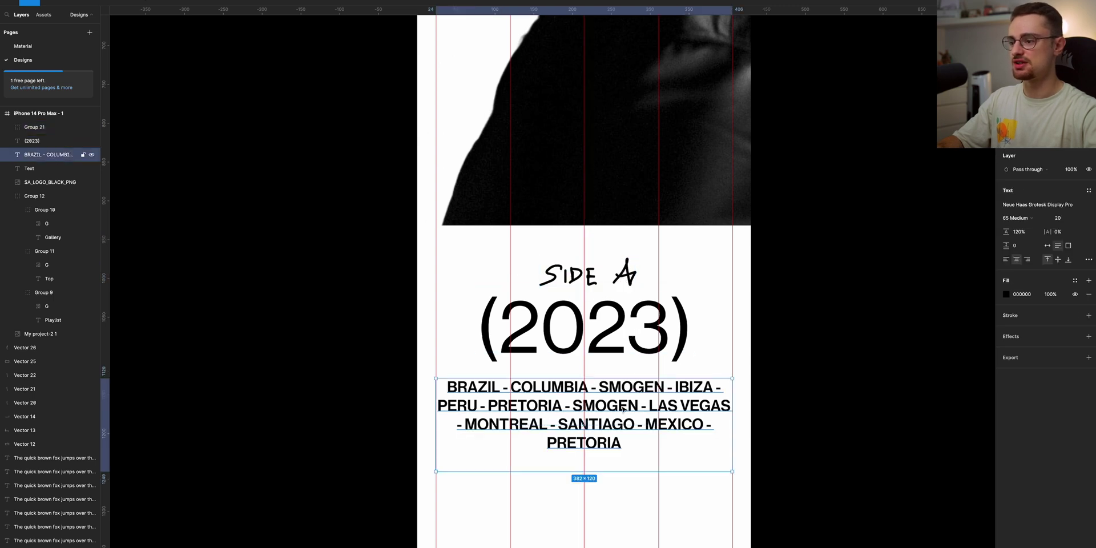
drag(602, 419, 606, 416)
drag(815, 249, 482, 448)
key(ctrl+g)
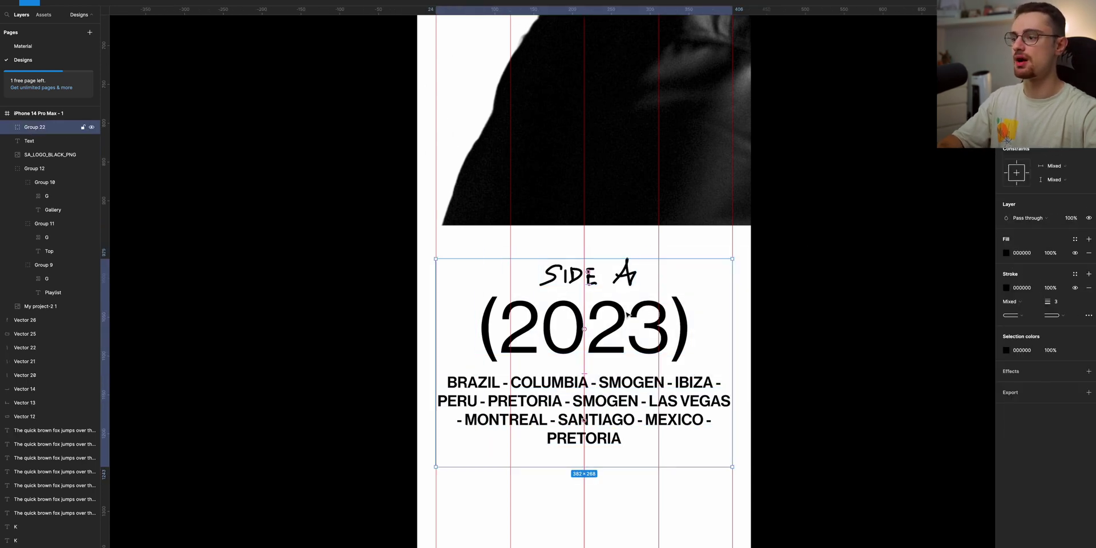
Copy the AUGUST heading from the desktop schedule into the phone frame below the city list
scroll(583, 419, down, 10)
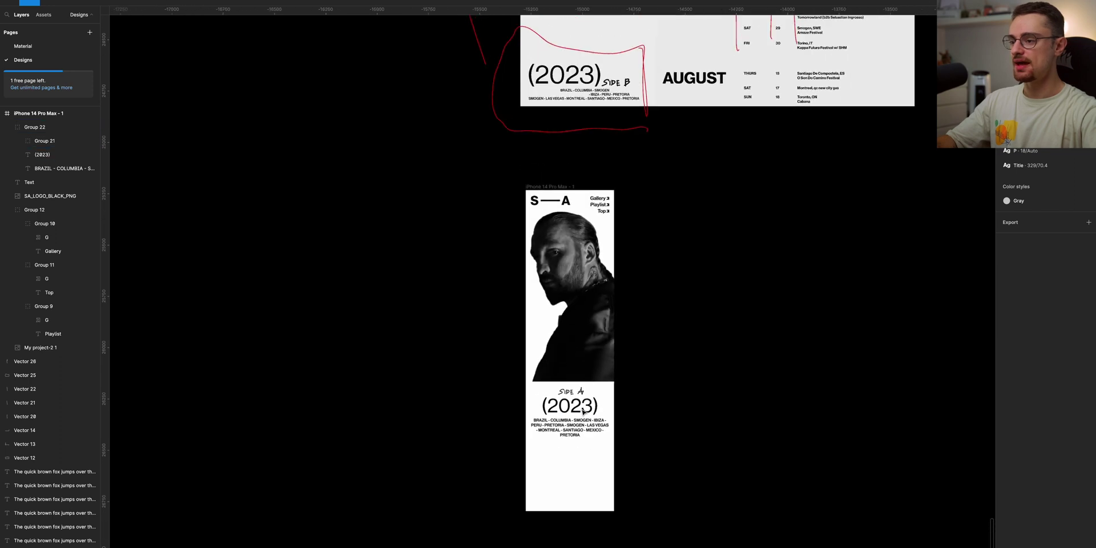
scroll(583, 411, up, 3)
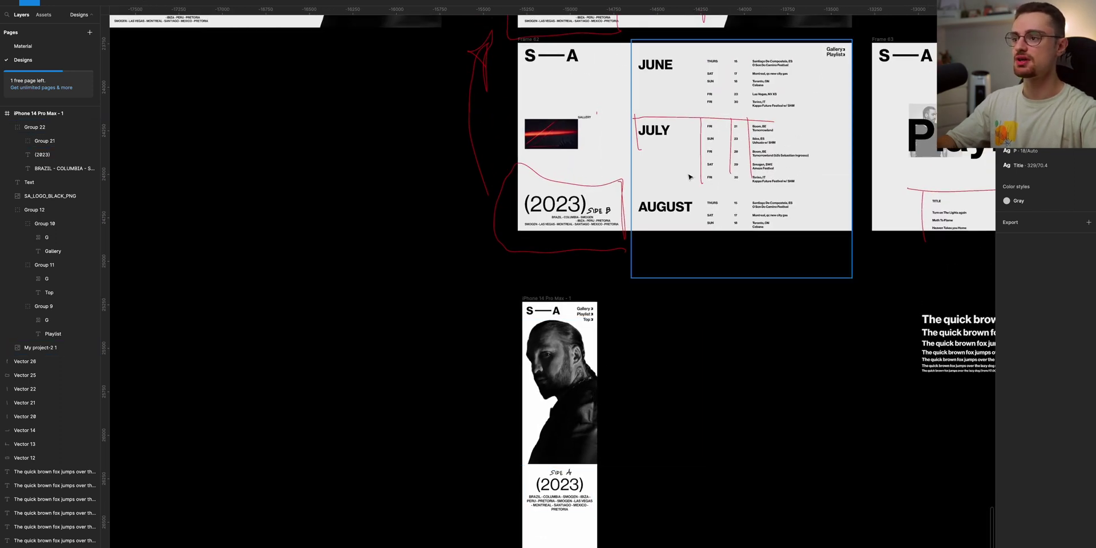
double_click(674, 209)
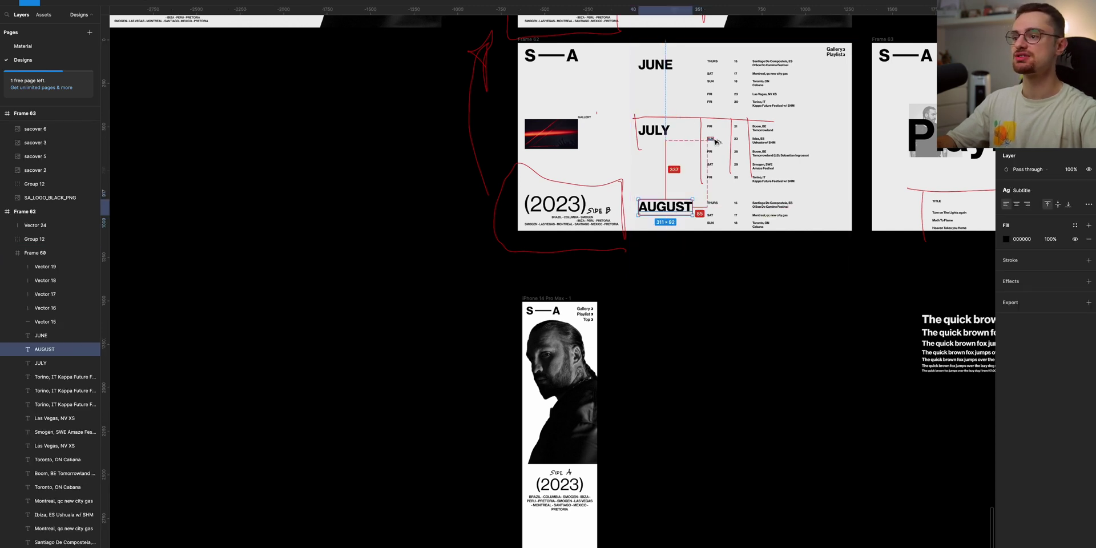
drag(670, 207, 563, 509)
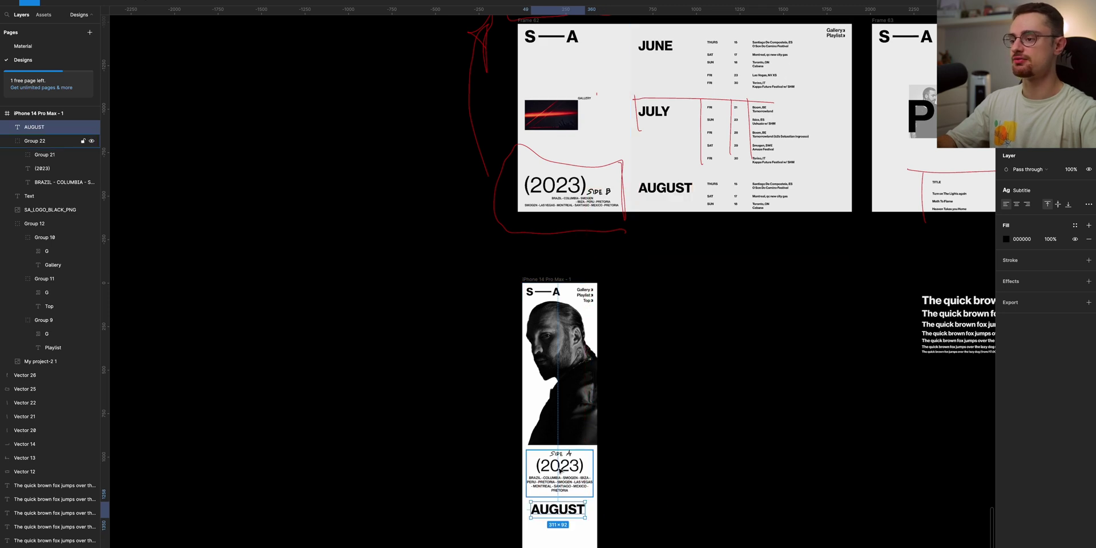
scroll(560, 468, up, 5)
scroll(559, 470, down, 4)
scroll(560, 469, up, 3)
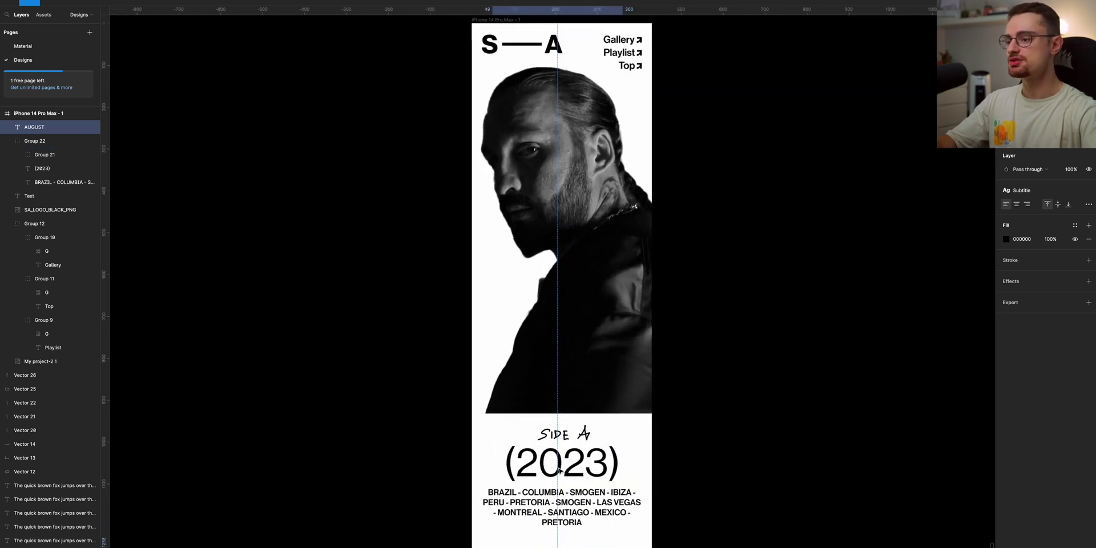
Try enlarging the phone frame's (2023) title to font size 126, centered between the outer column lines
click(599, 349)
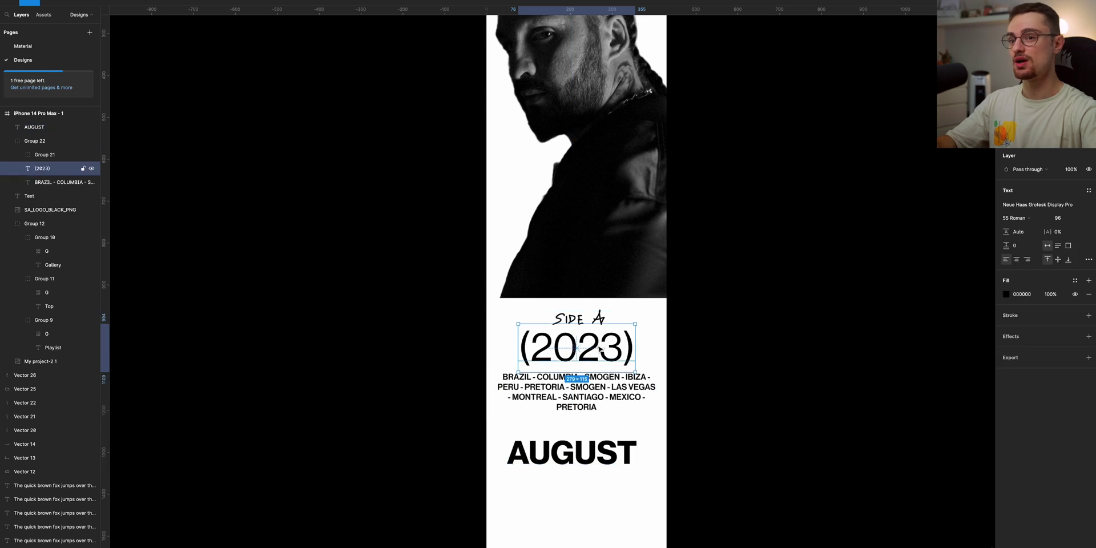
scroll(599, 349, up, 3)
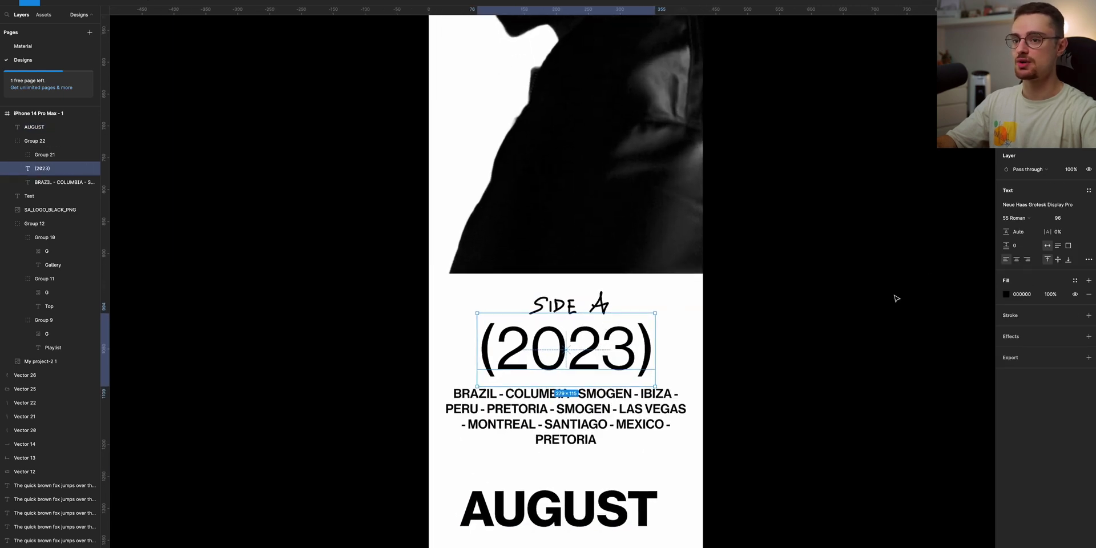
text(126)
key(Return)
drag(570, 367, 544, 355)
key(ctrl+g)
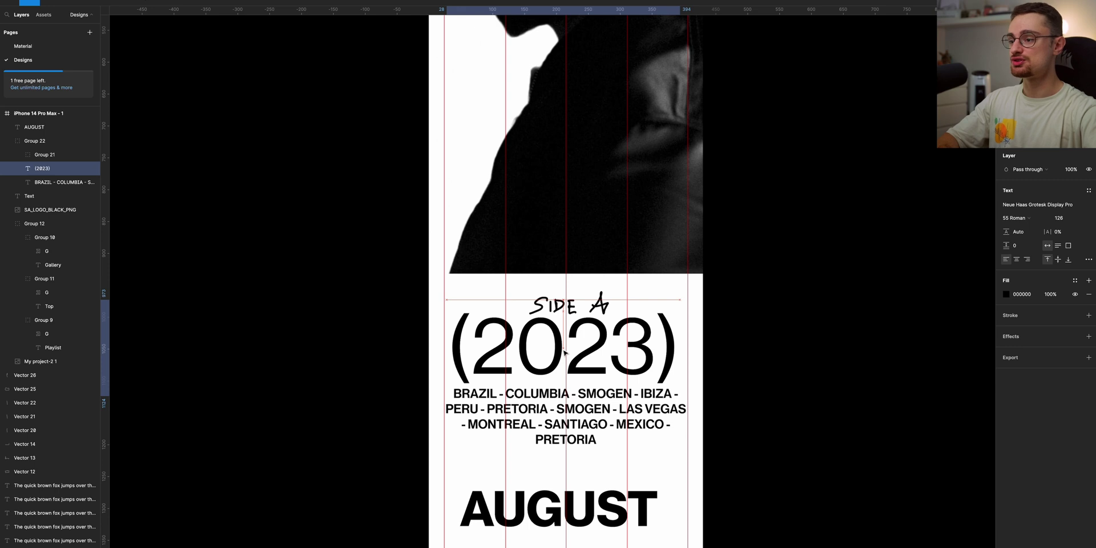
scroll(572, 447, down, 2)
scroll(572, 446, down, 3)
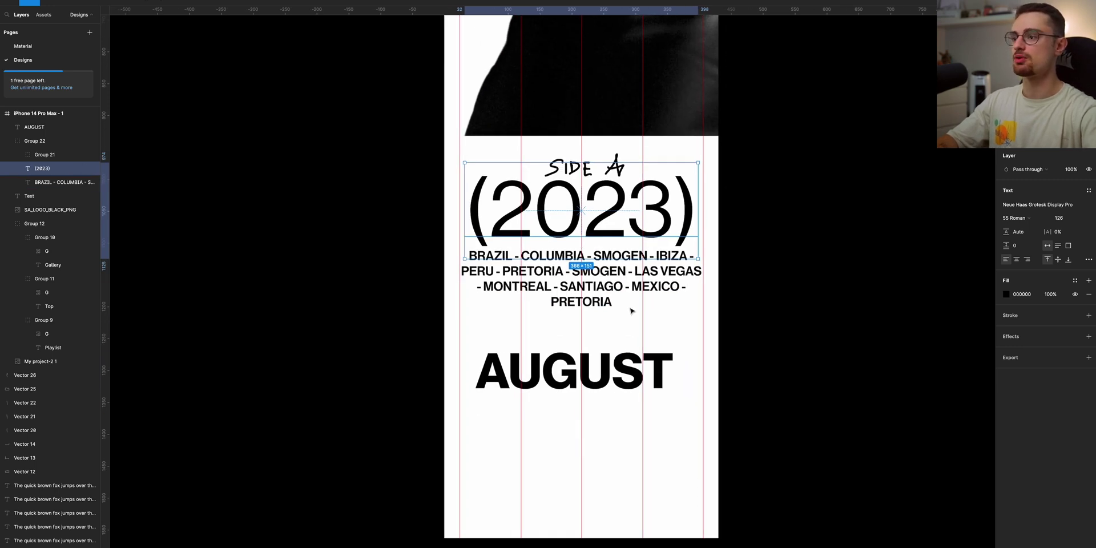
Undo the enlargement and repositioning of the (2023) title
key(super+z)
key(super+z)
key(super+z)
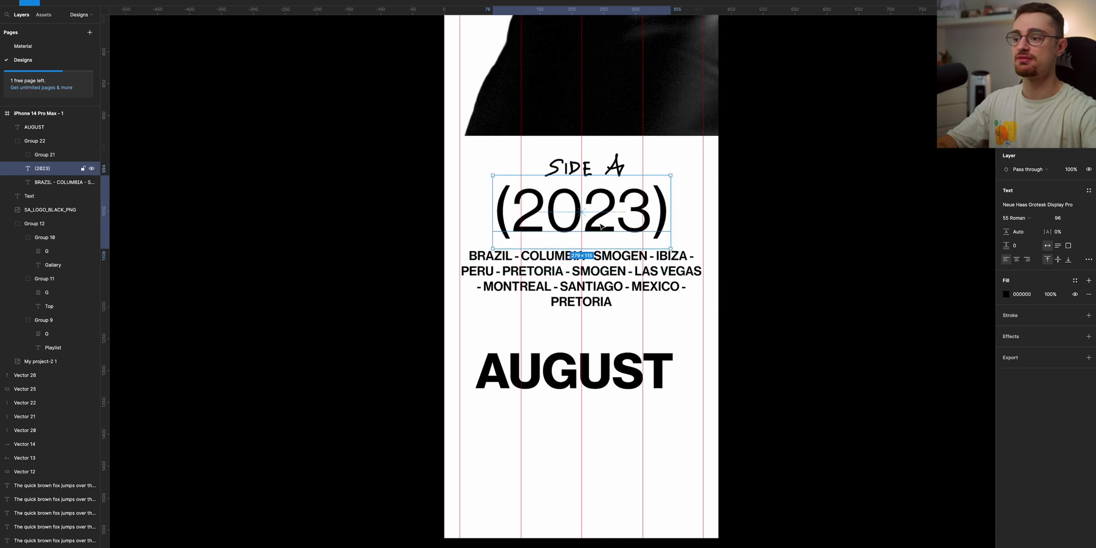
Detach the phone frame's AUGUST heading from its text style, set its font size to 126, and centre it horizontally below the city list
click(584, 384)
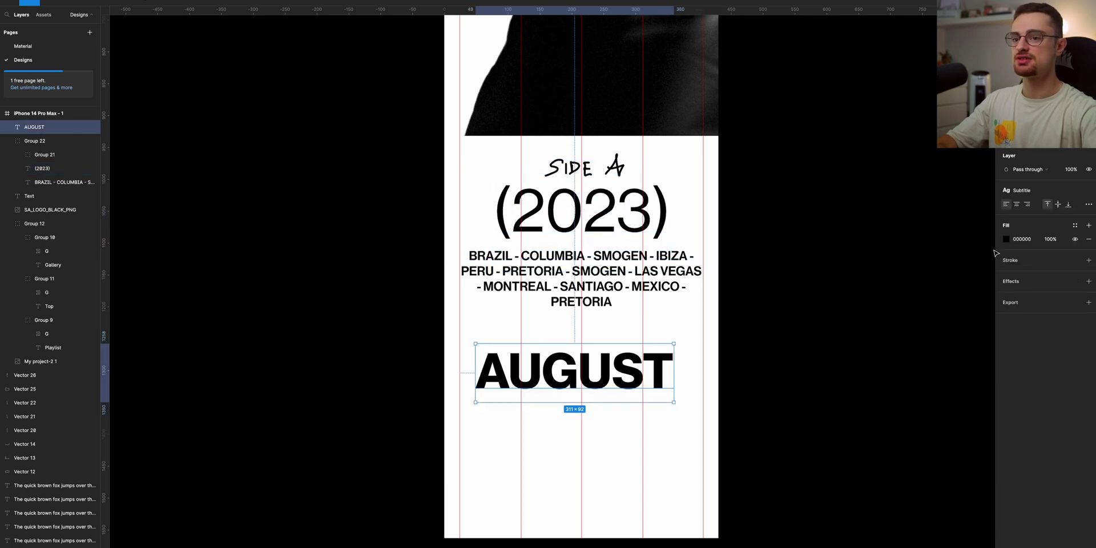
click(1090, 190)
text(126)
key(Return)
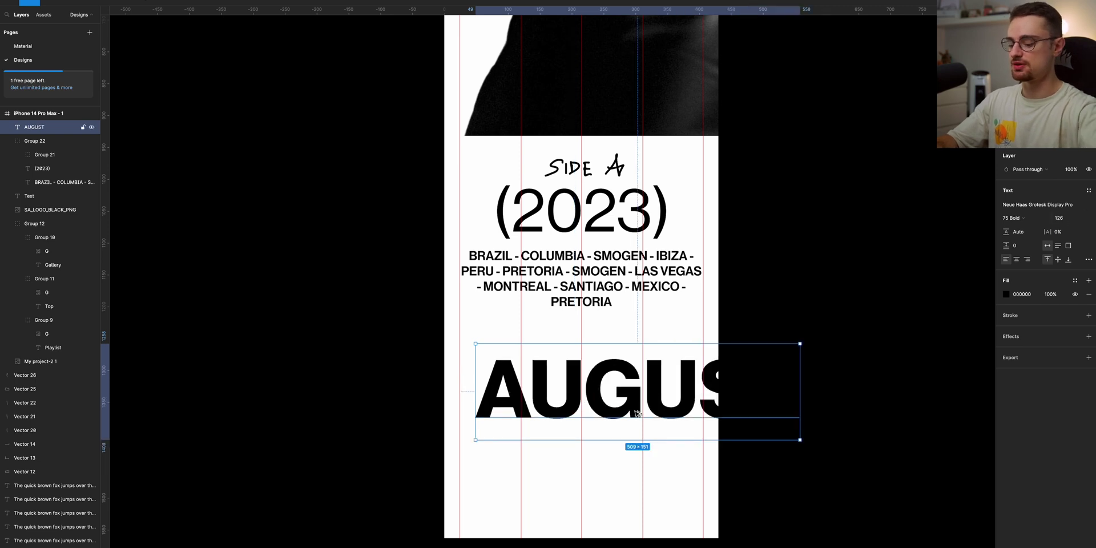
key(alt+h)
key(alt+v)
drag(630, 46, 630, 380)
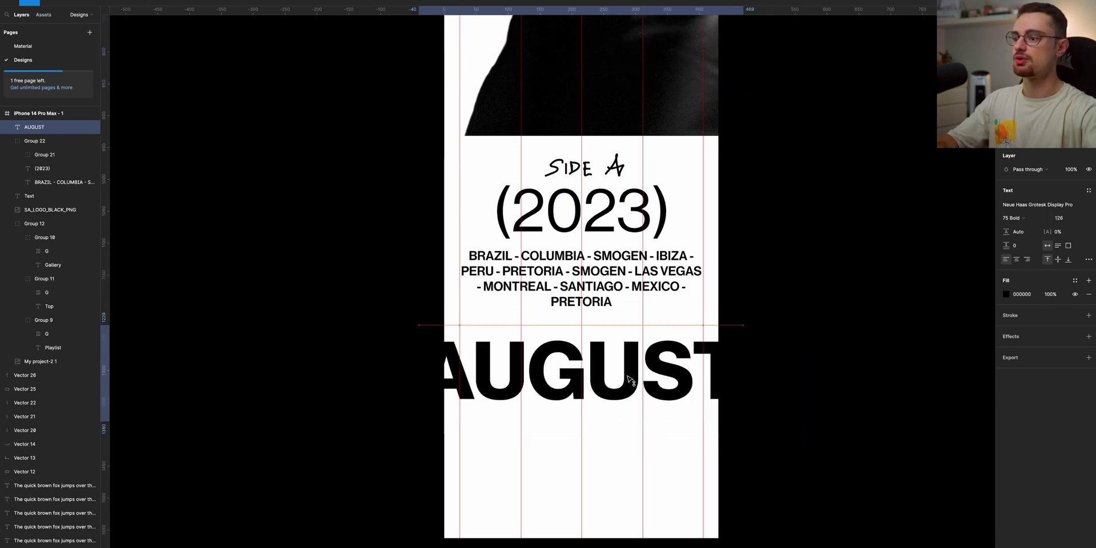
Set the AUGUST heading's font size to 96 and centre it in the phone frame below the city list
text(9)
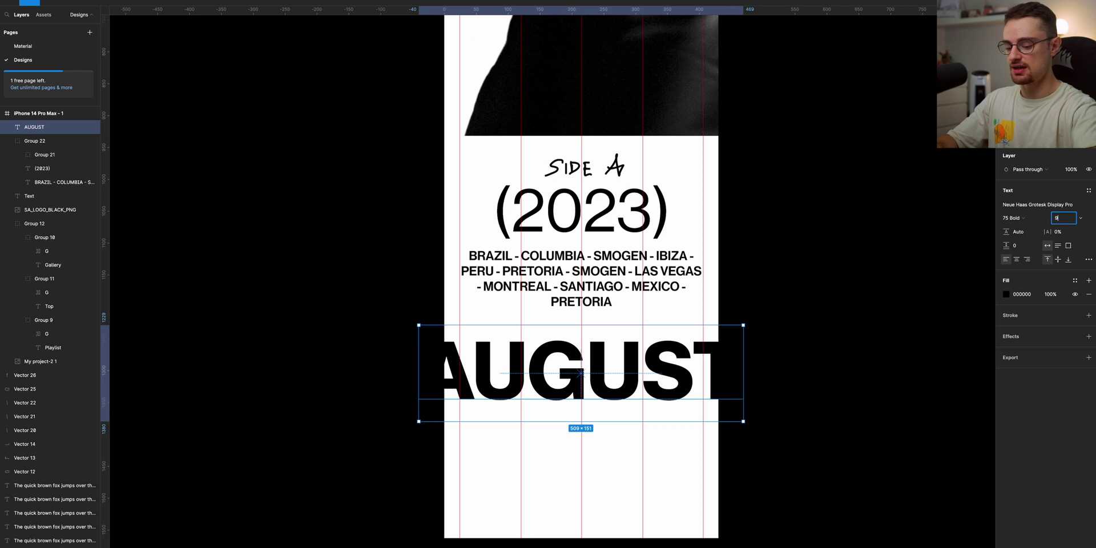
text(6)
key(Return)
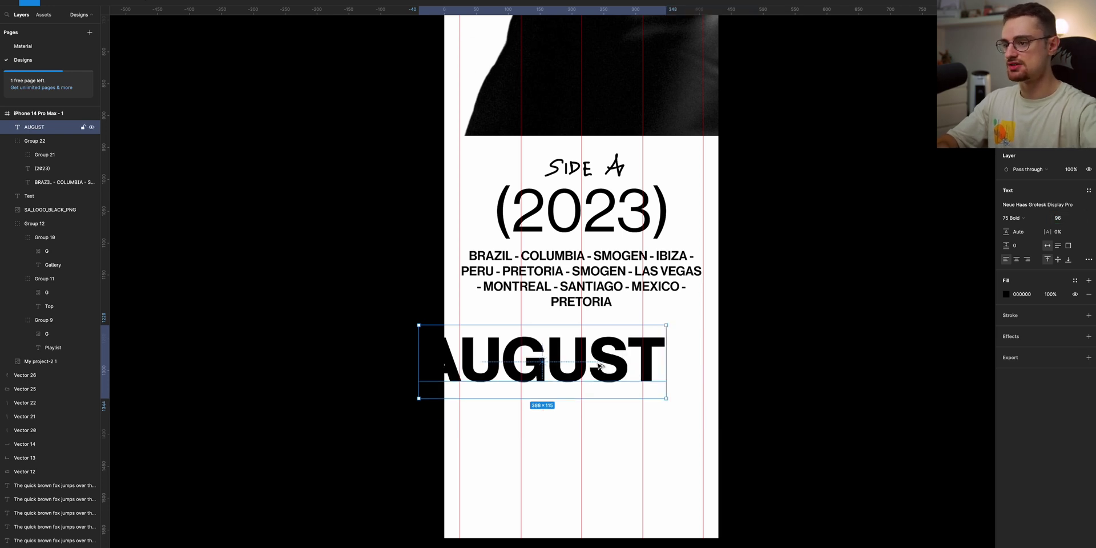
key(alt+h)
key(alt+w)
drag(628, 49, 626, 387)
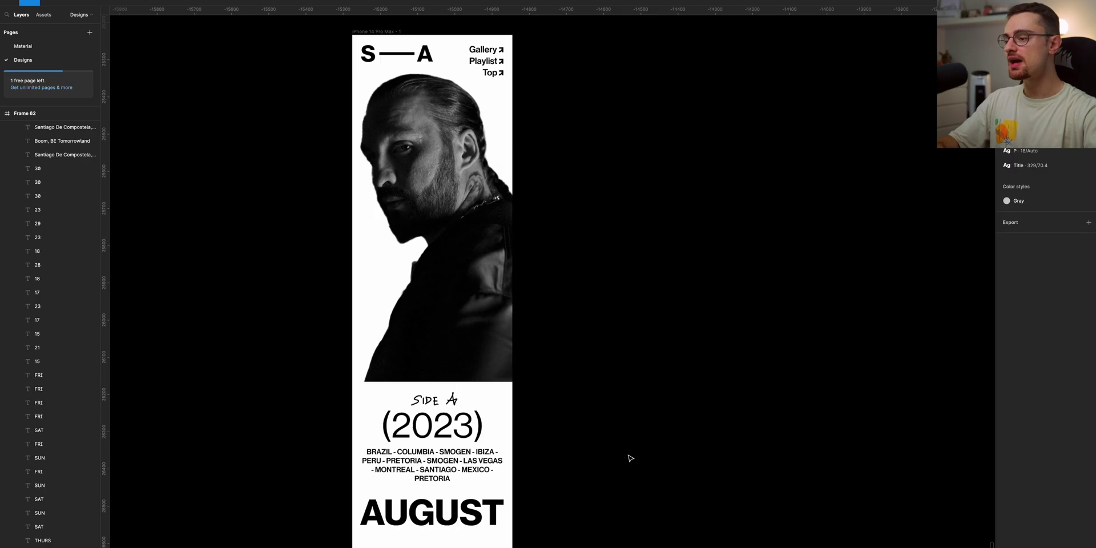
Copy the first August event's THURS, 15 and Santiago De Compostela texts from the desktop schedule into the phone frame below AUGUST
scroll(630, 458, up, 8)
scroll(629, 459, right, 4)
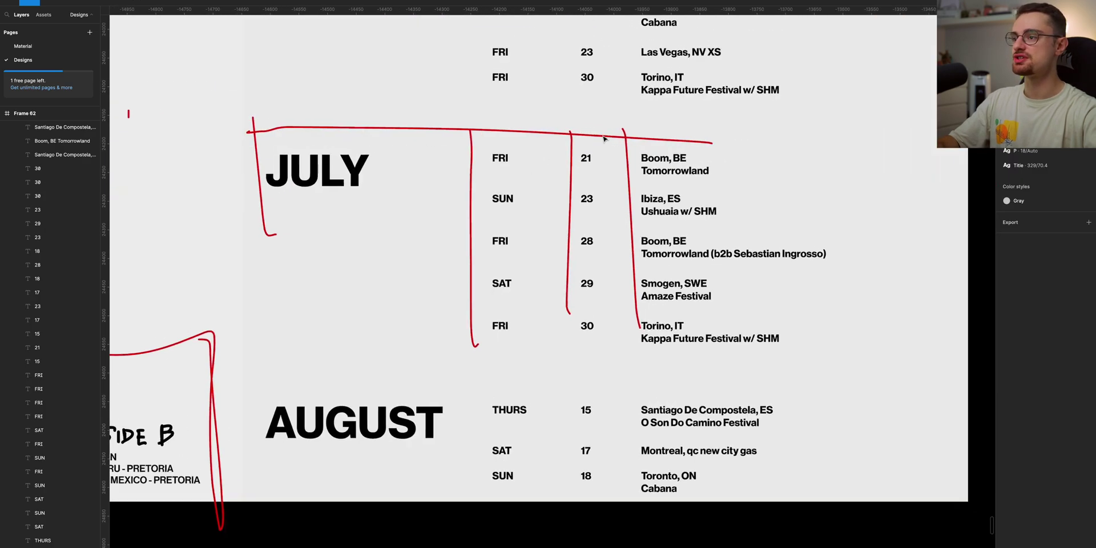
scroll(604, 139, up, 3)
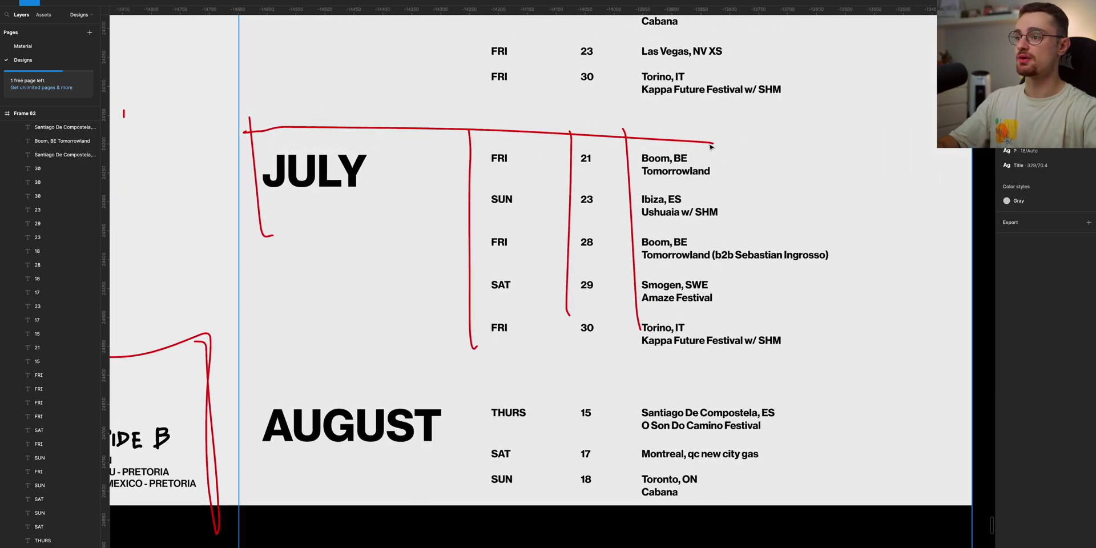
double_click(505, 411)
click(600, 411)
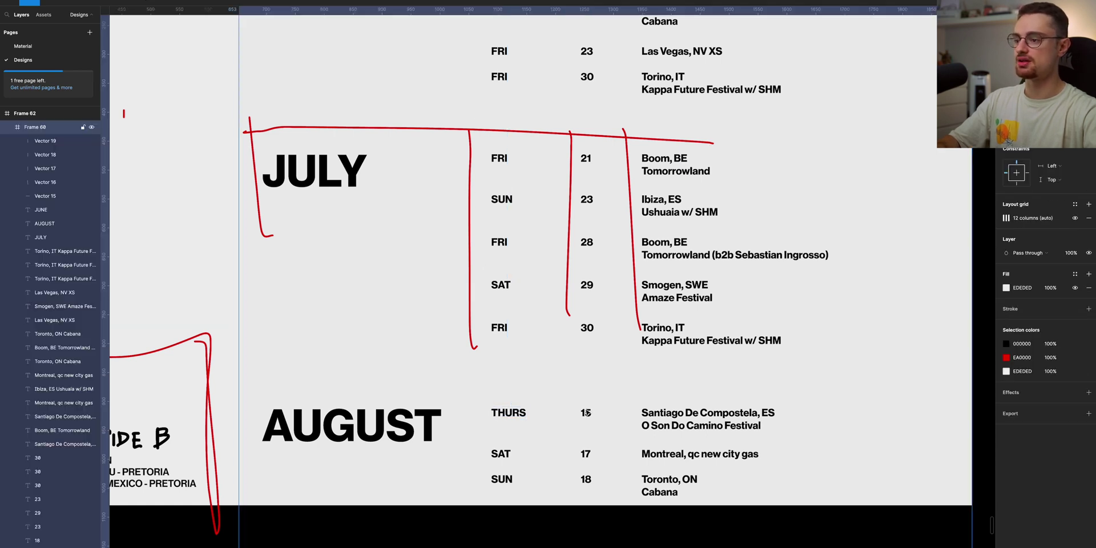
double_click(518, 415)
shift+click(588, 416)
shift+click(668, 419)
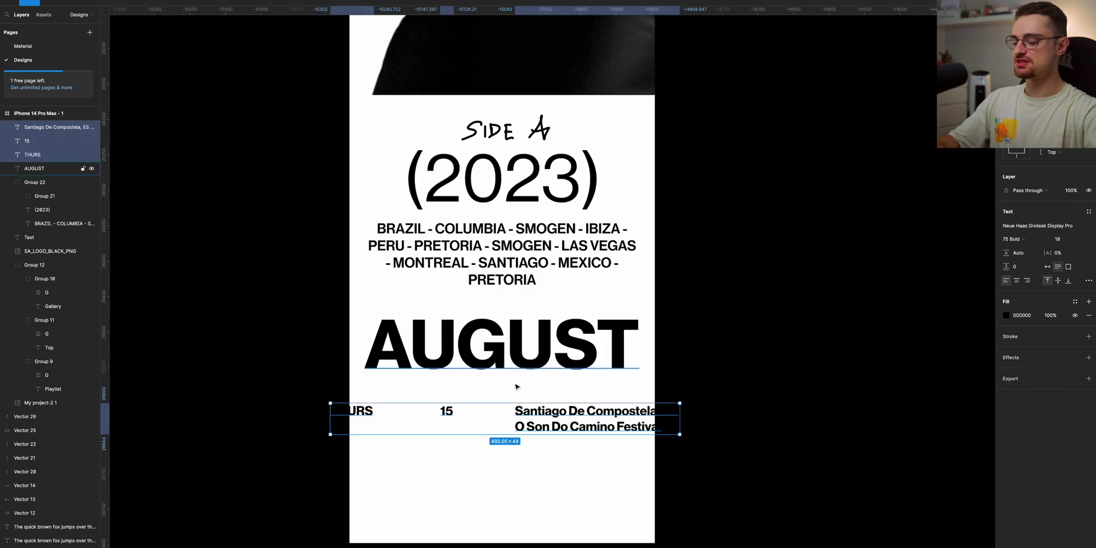
Show the layout grid, and align THURS with the first column line and the event name with the middle column line
key(shift+g)
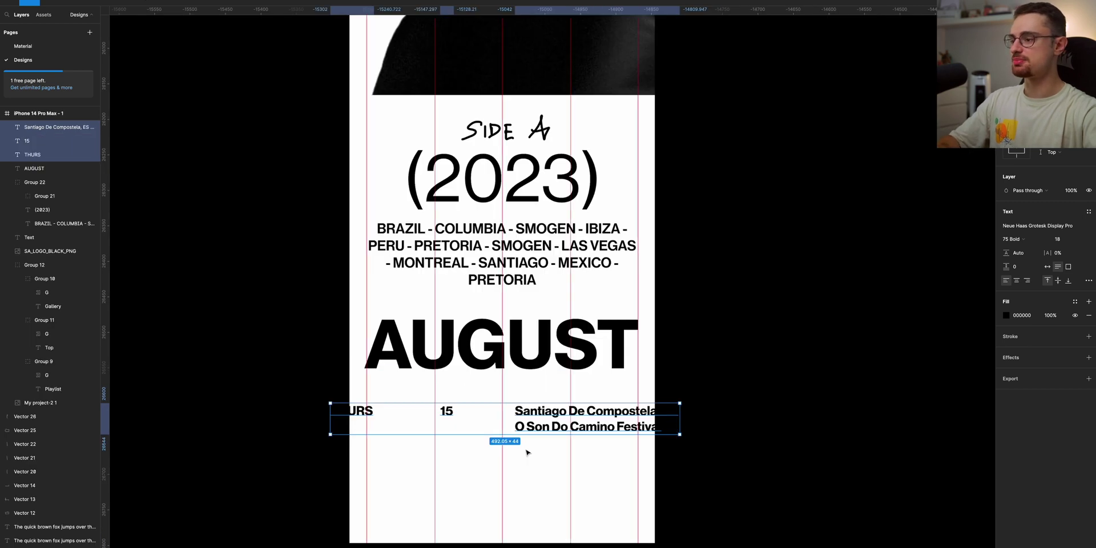
click(526, 452)
click(361, 411)
drag(361, 411, 397, 415)
drag(539, 418, 527, 418)
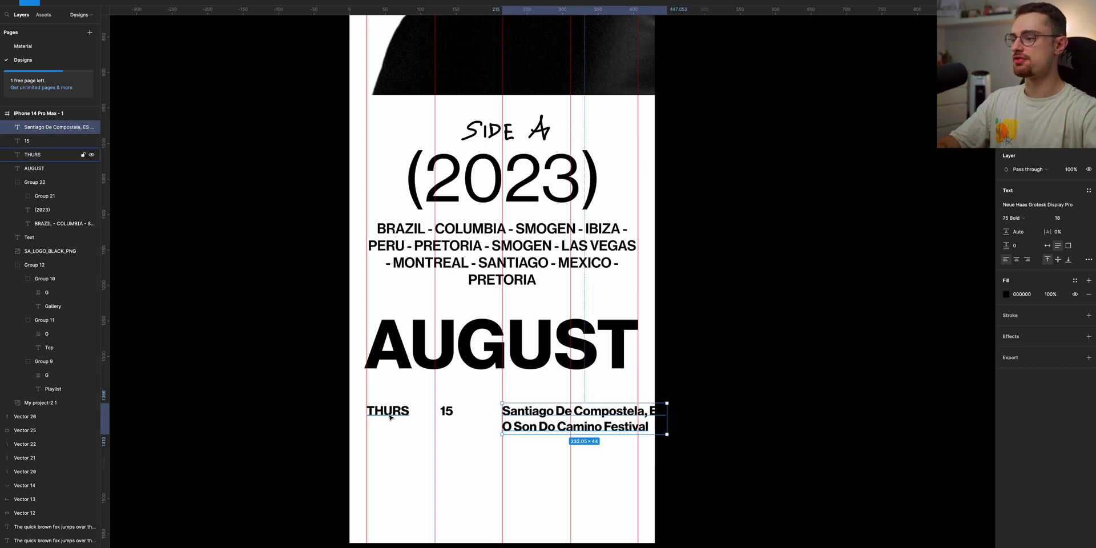
Rearrange the event with 15 on the first column line, THURS against the last one, and the event name beneath the date
drag(389, 417, 567, 477)
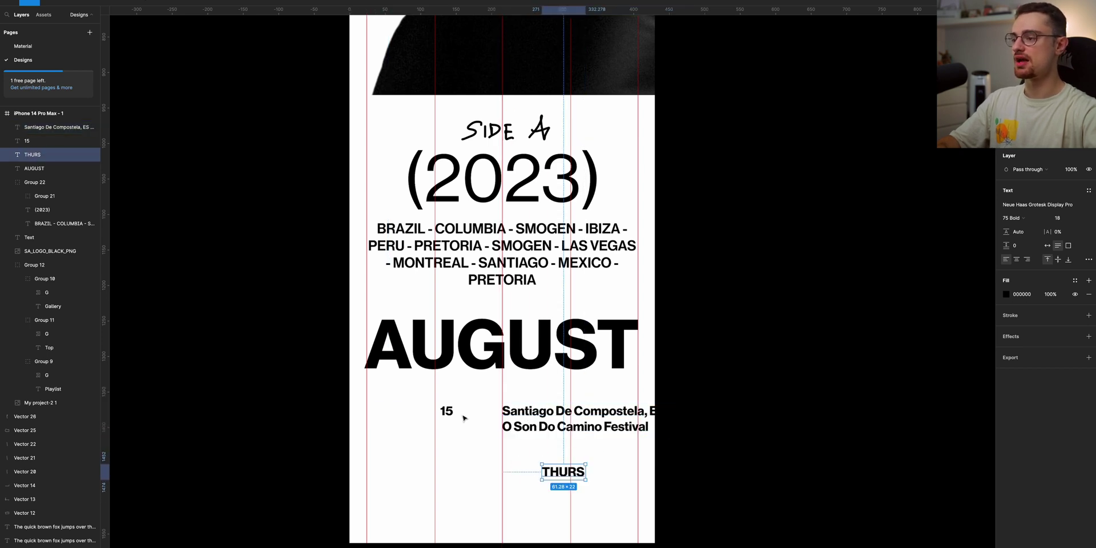
click(450, 414)
drag(558, 428, 422, 459)
drag(444, 416, 369, 428)
drag(565, 479, 616, 427)
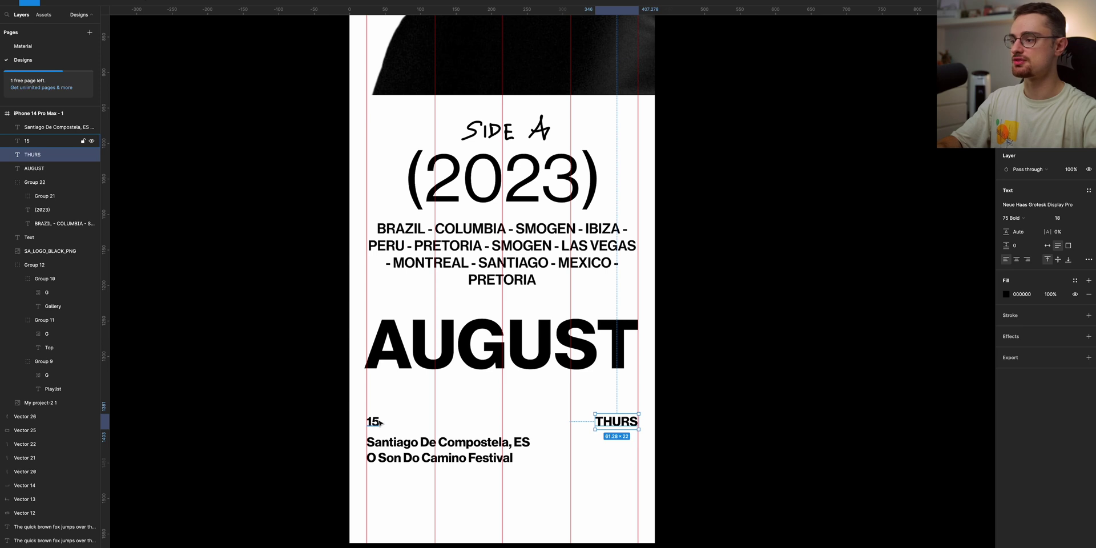
Duplicate the event entry twice downwards in the phone frame with equal spacing, and move the entries closer to the AUGUST heading
click(398, 458)
scroll(494, 455, down, 3)
drag(631, 487, 463, 485)
click(644, 502)
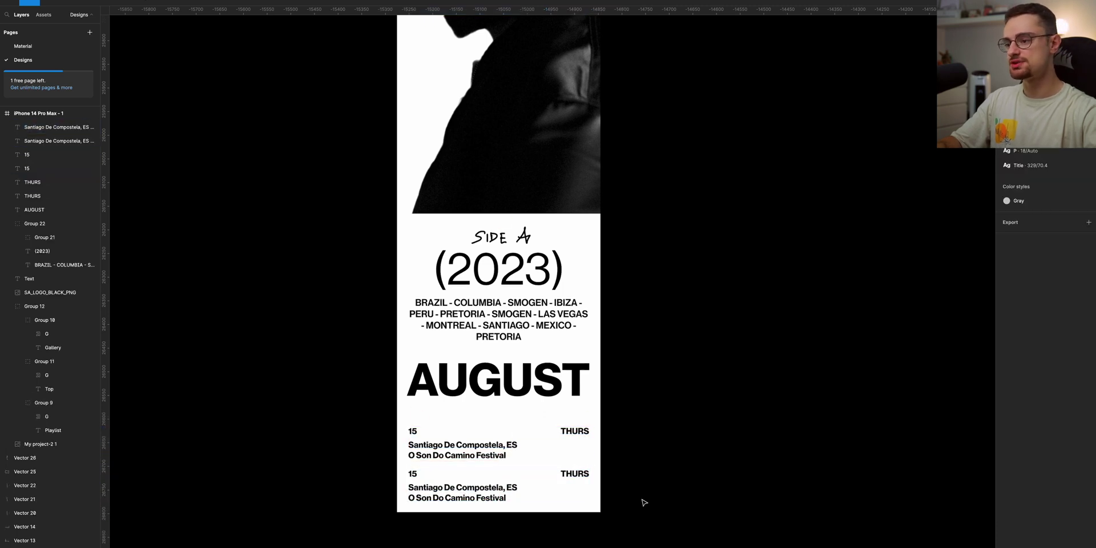
drag(633, 541, 342, 414)
drag(430, 458, 430, 446)
drag(619, 515, 436, 508)
click(665, 495)
Extend the iPhone 14 Pro Max frame's lower edge downwards to leave free space below the third event
scroll(665, 495, down, 5)
scroll(665, 495, up, 1)
click(564, 111)
scroll(569, 329, down, 3)
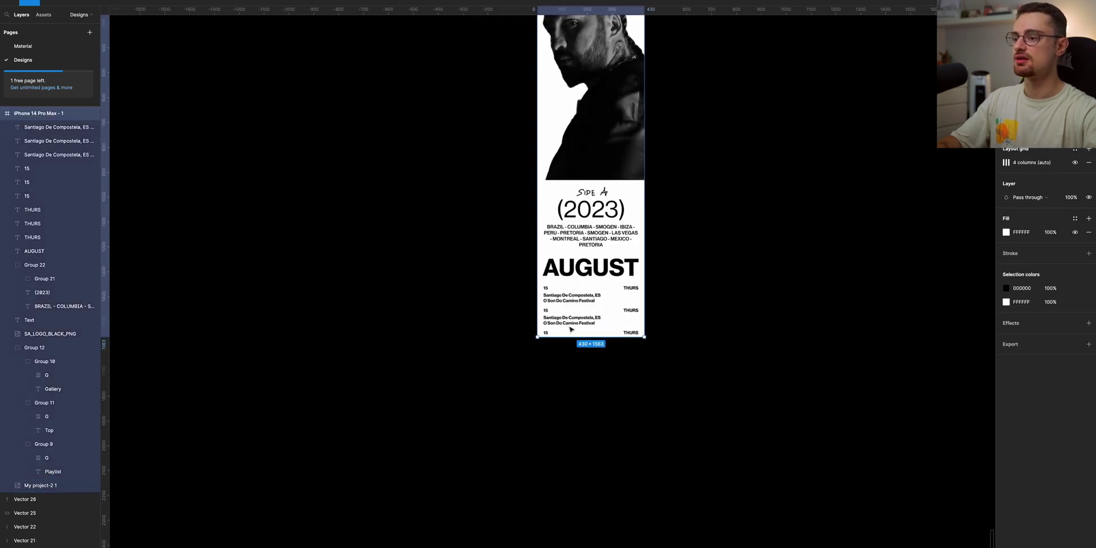
scroll(587, 287, down, 3)
drag(585, 286, 584, 307)
click(667, 268)
scroll(595, 186, up, 5)
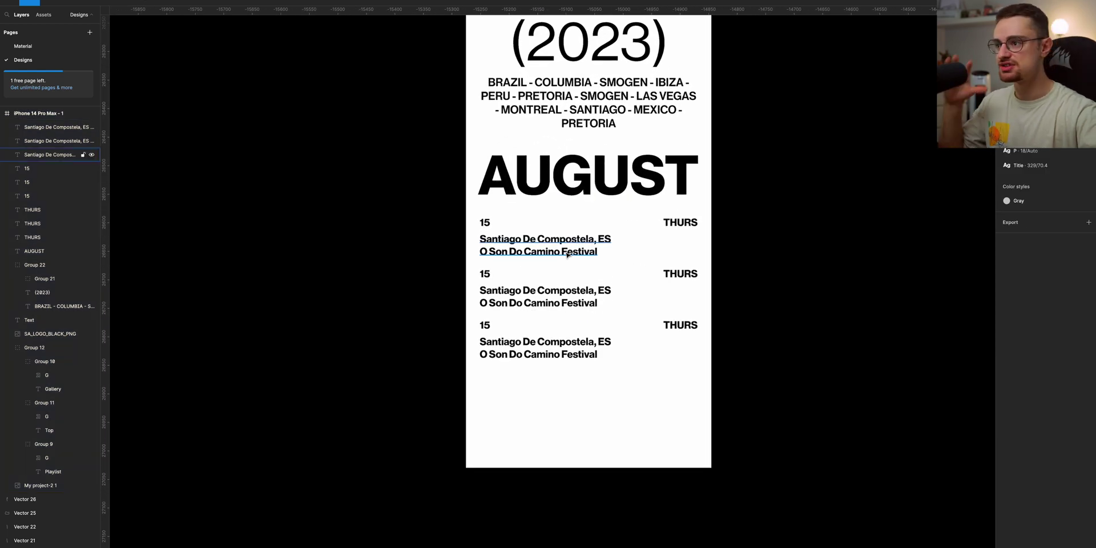
Copy the gallery image group from the desktop schedule frame into the phone frame below the last event
scroll(567, 254, down, 5)
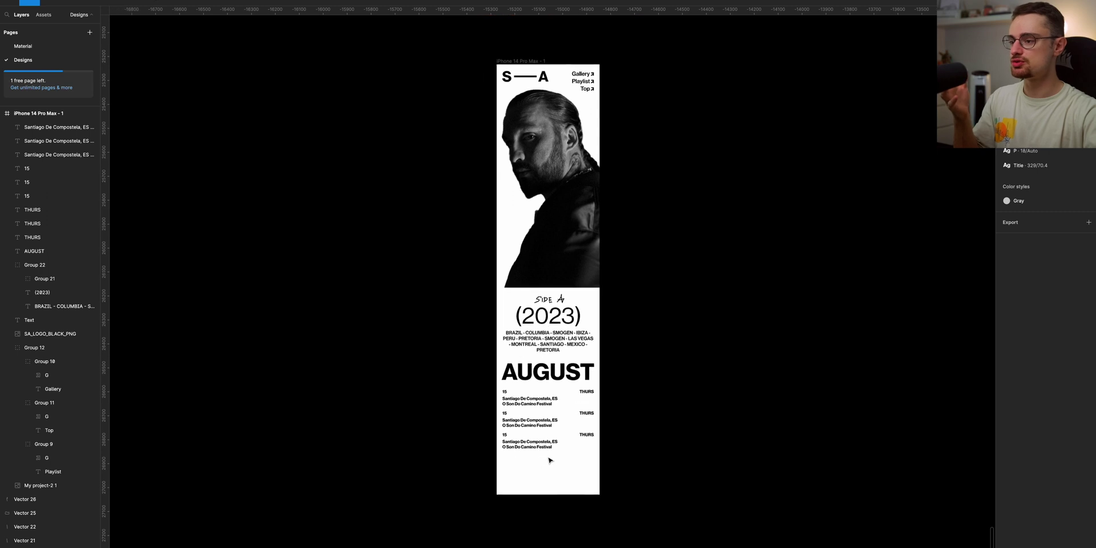
scroll(549, 460, up, 6)
scroll(550, 460, up, 1)
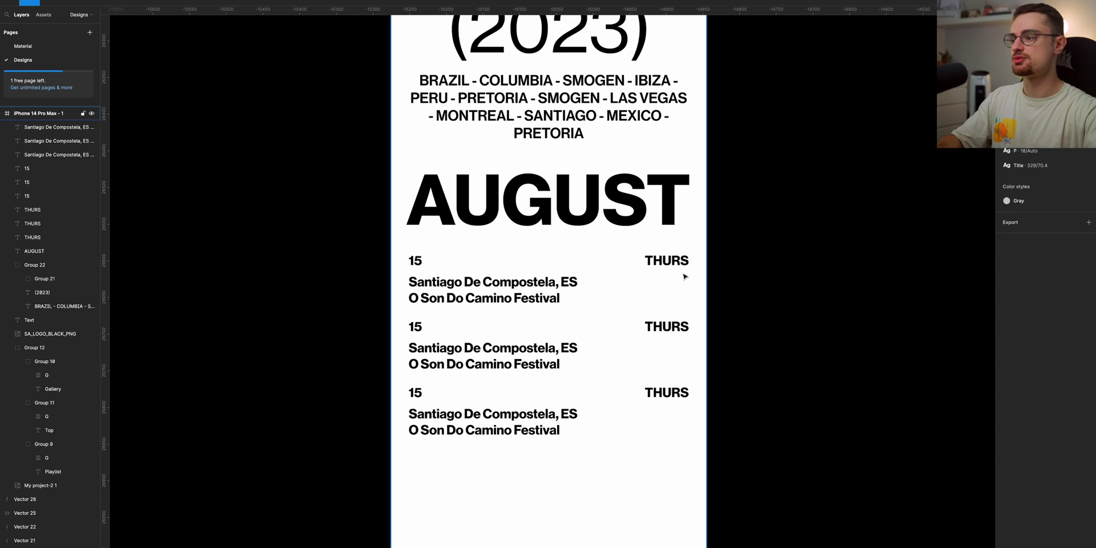
scroll(685, 277, down, 6)
scroll(637, 181, up, 2)
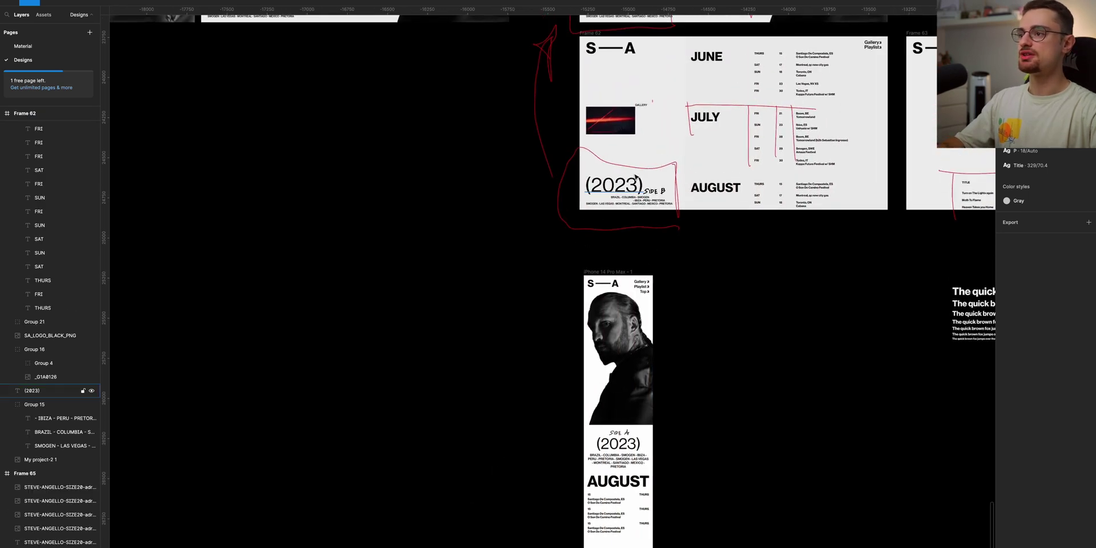
click(611, 129)
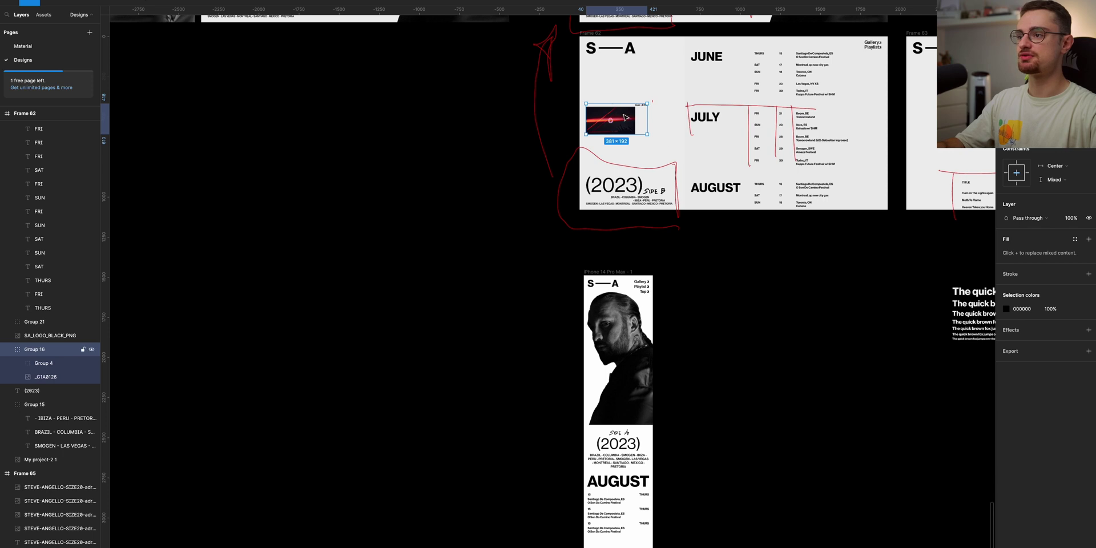
drag(618, 451, 627, 547)
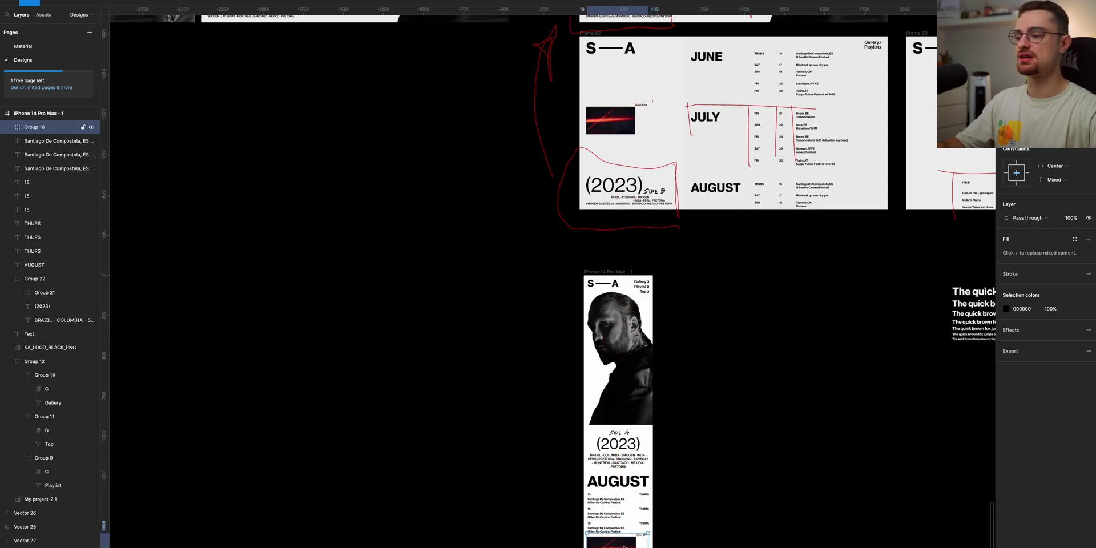
scroll(631, 516, down, 3)
scroll(628, 503, up, 5)
scroll(625, 426, up, 3)
click(636, 446)
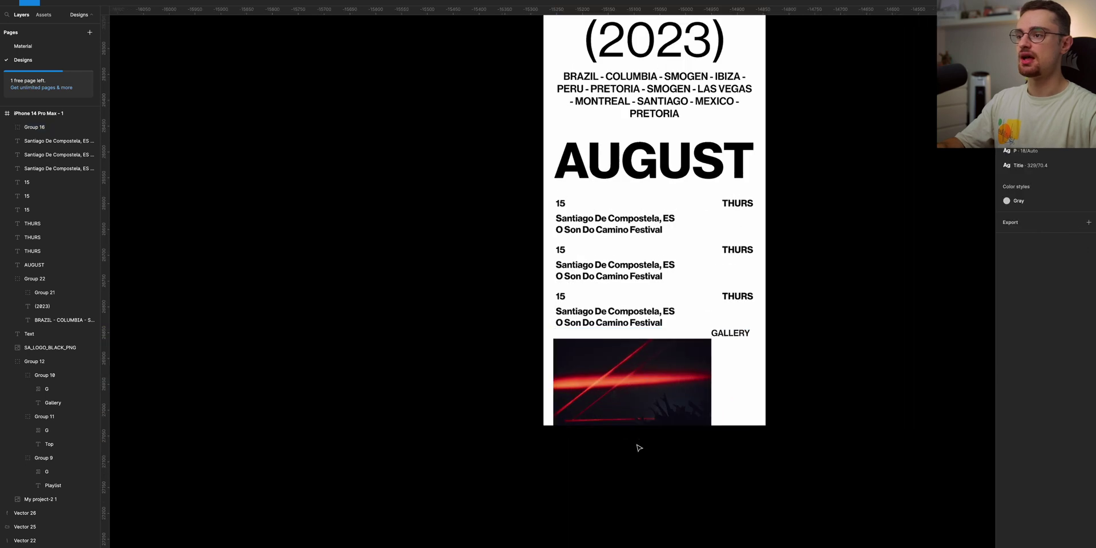
Ungroup the copied gallery group in the phone frame and delete its GALLERY label
scroll(637, 446, up, 6)
scroll(638, 447, down, 4)
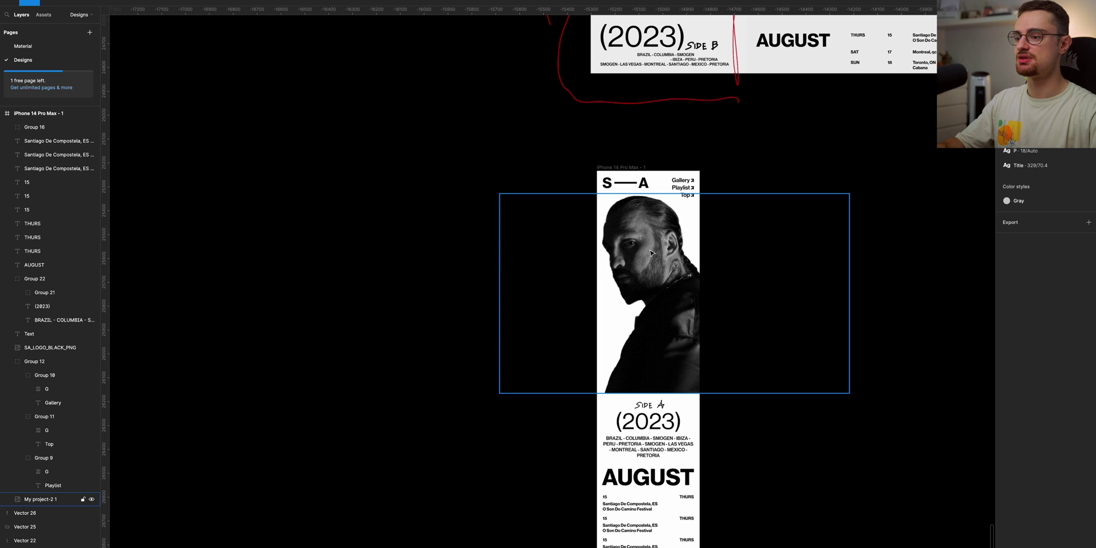
scroll(654, 369, down, 3)
scroll(654, 369, down, 3)
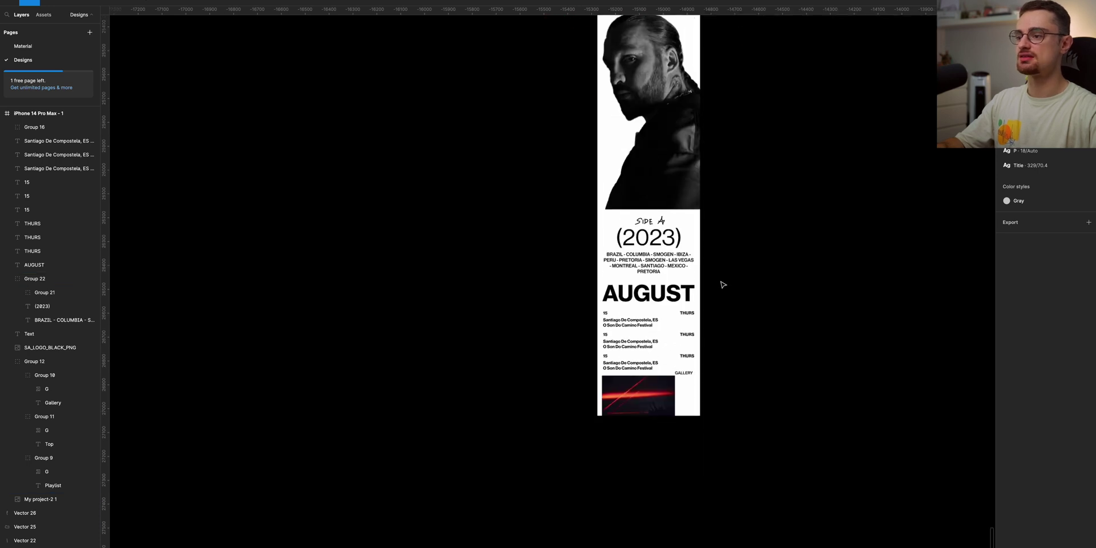
scroll(665, 337, down, 4)
scroll(665, 337, up, 5)
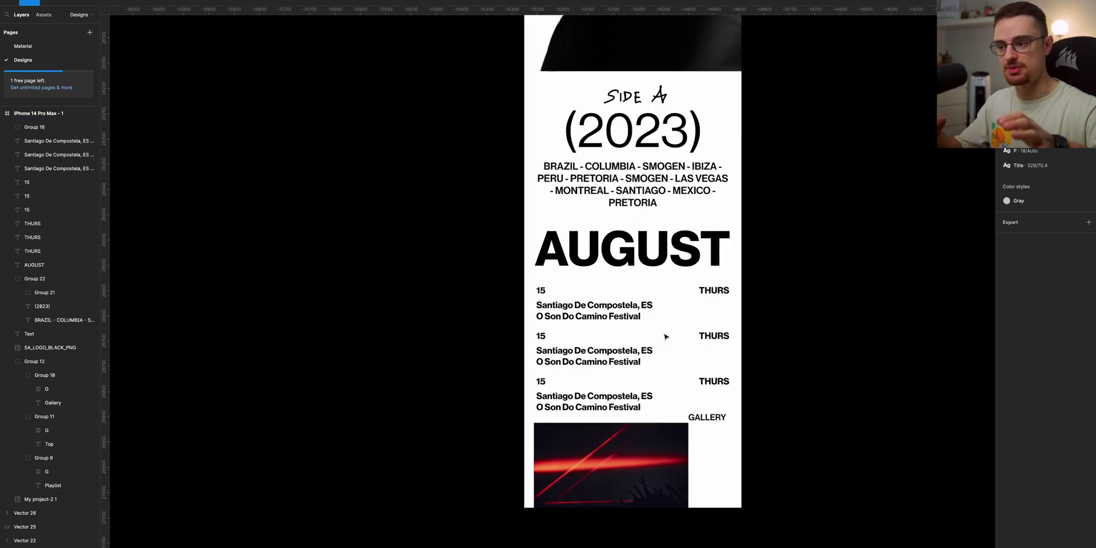
click(651, 388)
key(ctrl+shift+g)
click(807, 403)
click(721, 352)
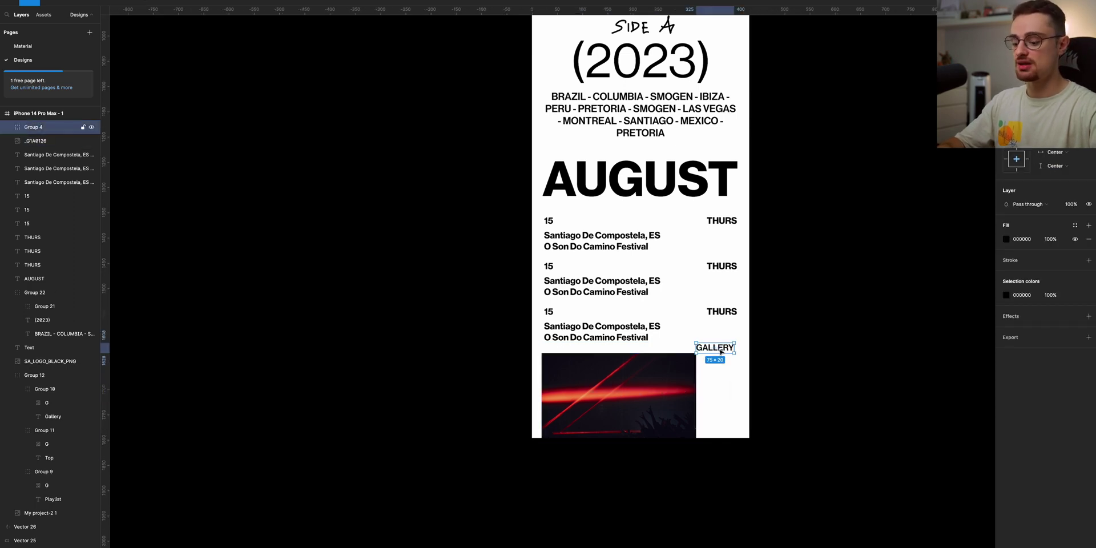
key(Delete)
Resize the red light image to span the outer column lines, leave a gap below the last event, and hide the layout grid
click(692, 401)
drag(694, 399, 736, 400)
drag(670, 362, 668, 380)
drag(539, 390, 546, 391)
scroll(690, 387, up, 5)
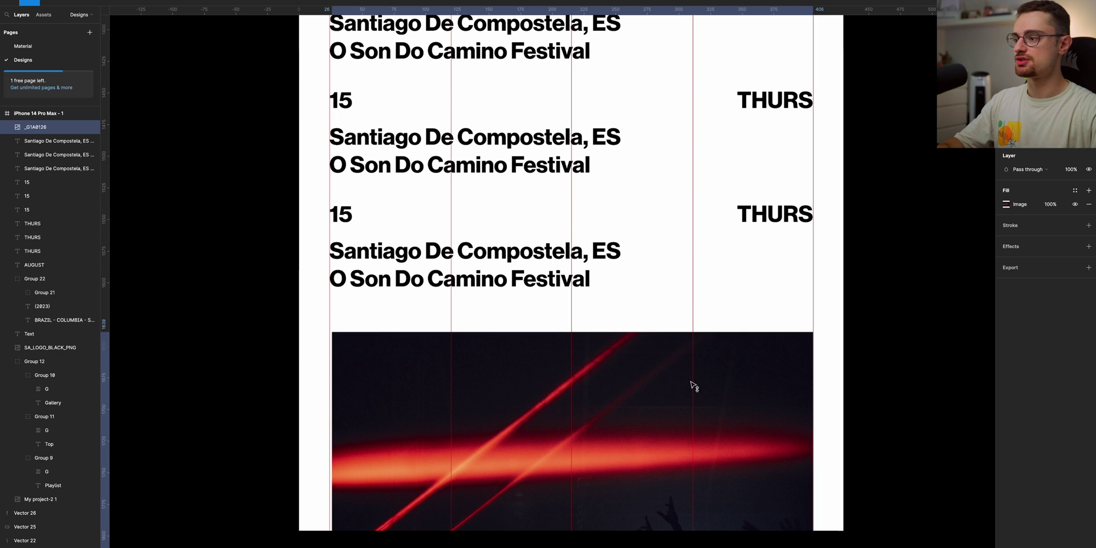
drag(333, 368, 330, 362)
key(shift+g)
scroll(805, 382, down, 5)
click(837, 397)
scroll(669, 439, down, 3)
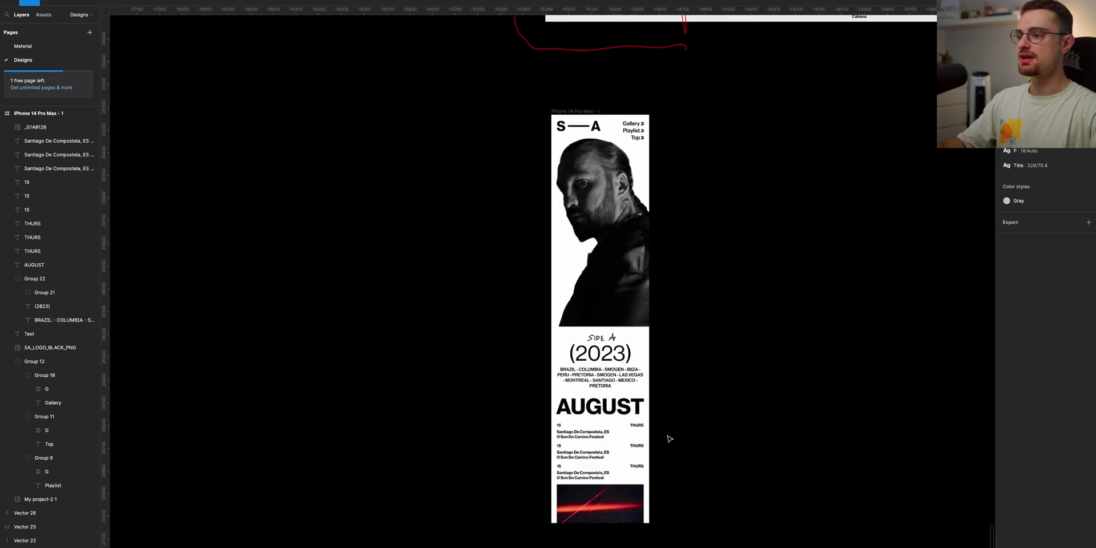
scroll(670, 439, down, 1)
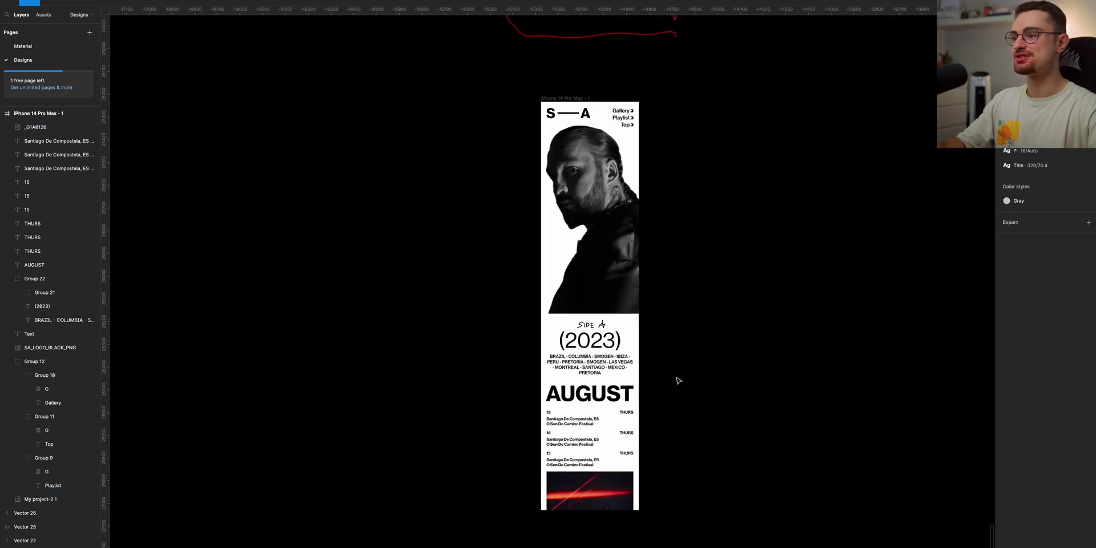
scroll(756, 294, down, 3)
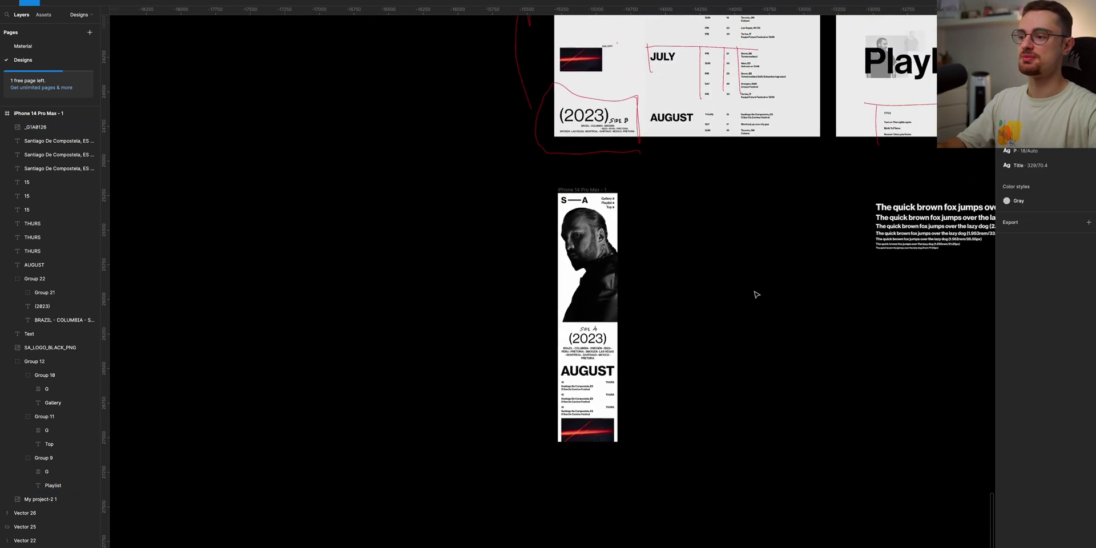
scroll(651, 320, up, 4)
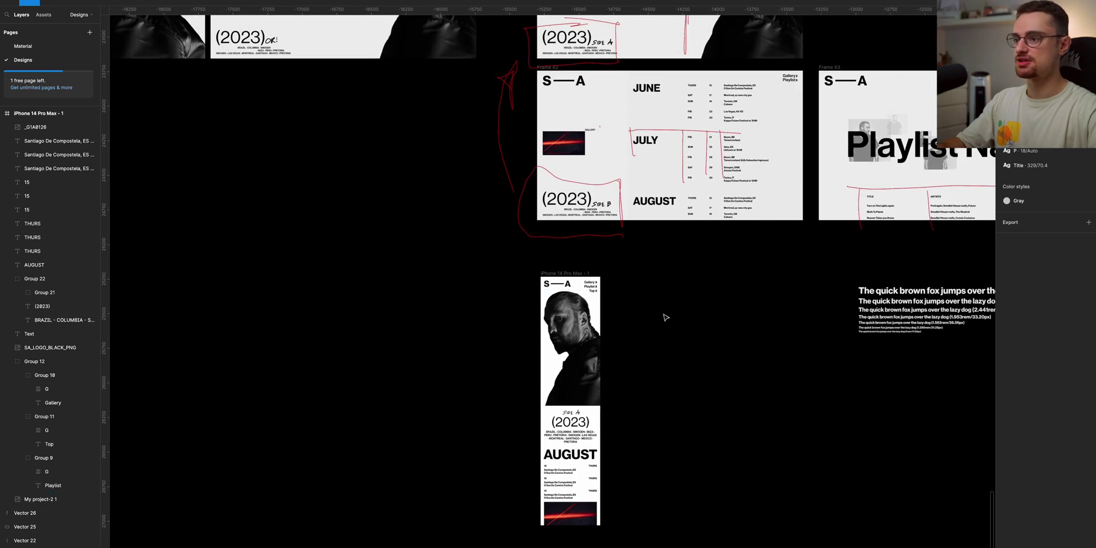
scroll(664, 316, up, 2)
Try moving the schedule panel vertically within the desktop frame, and undo the changes made to it
click(677, 132)
drag(677, 171, 729, 151)
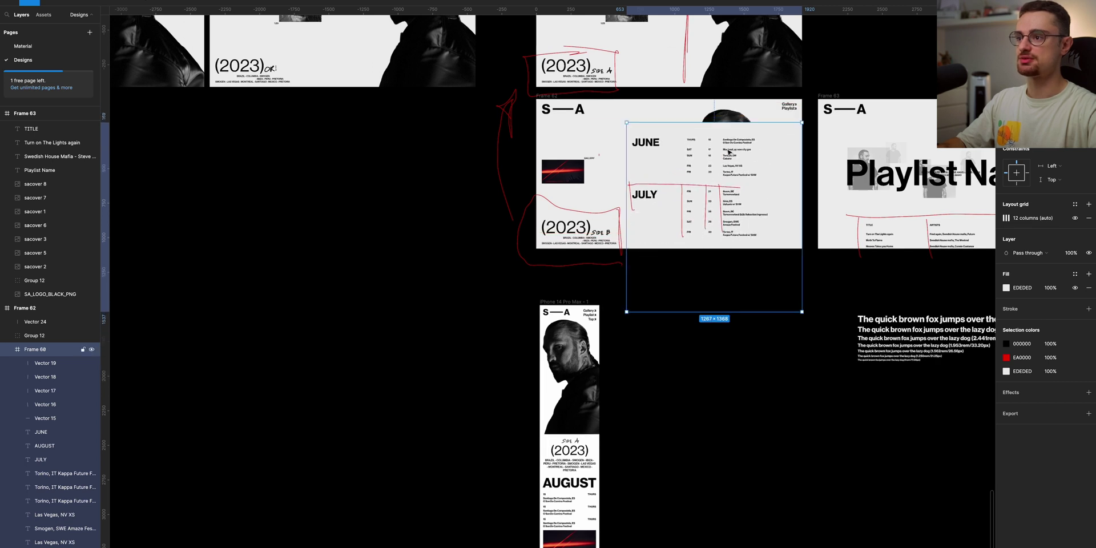
key(Delete)
key(super+z)
key(super+z)
right_click(664, 408)
click(654, 411)
click(654, 411)
scroll(653, 411, down, 2)
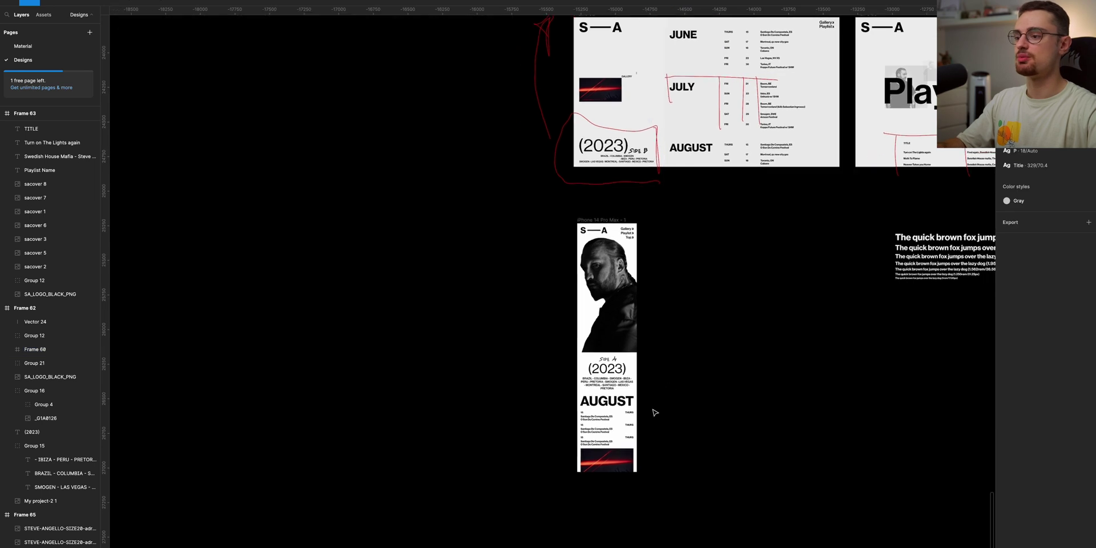
scroll(615, 395, up, 5)
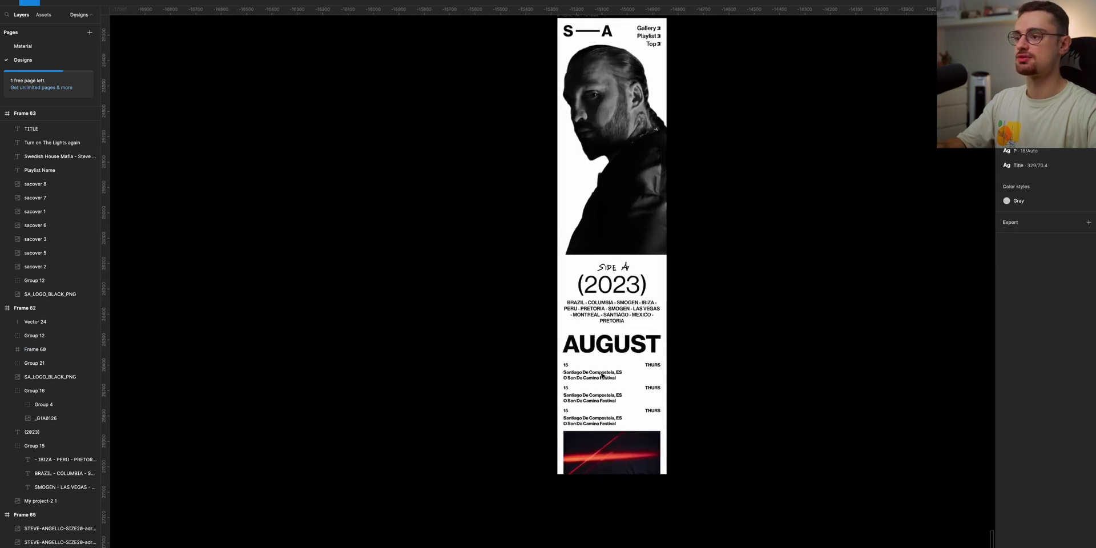
click(549, 252)
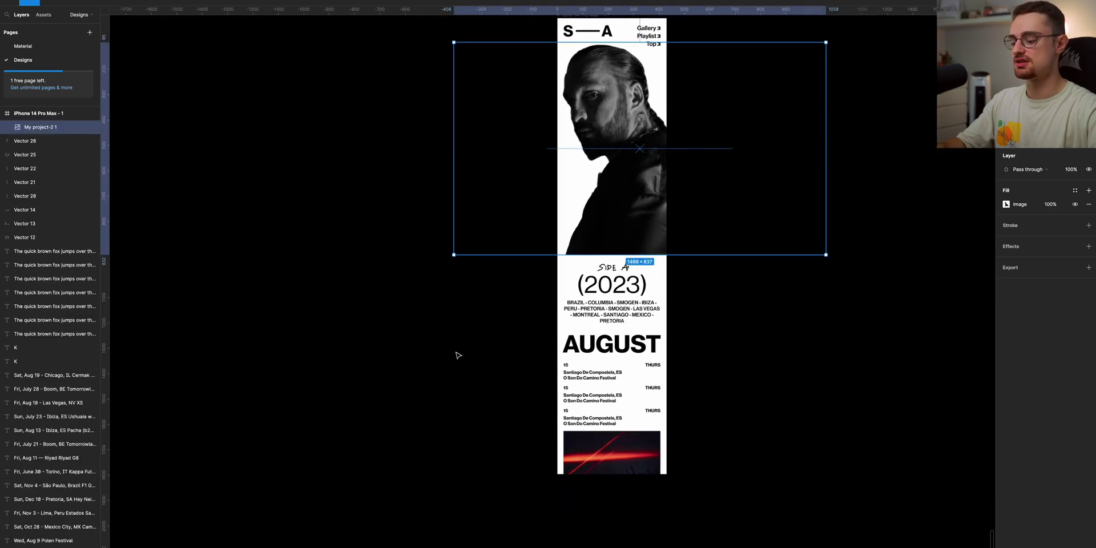
key(Escape)
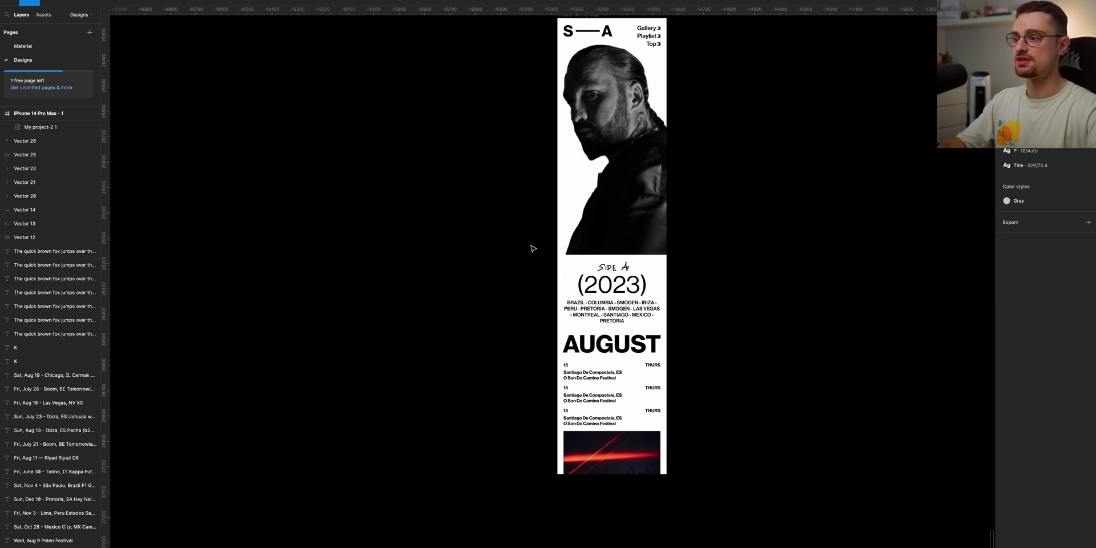
drag(591, 283, 695, 531)
click(695, 531)
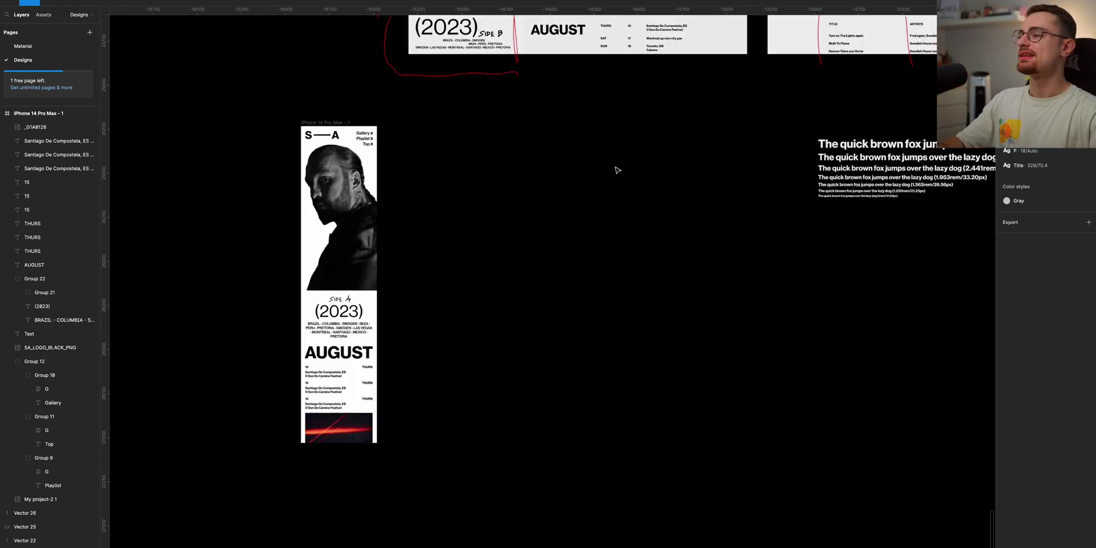
Duplicate the phone frame to its right, leaving a gap of about 999 px between the two frames
scroll(617, 169, up, 1)
click(316, 130)
alt+drag(311, 209, 564, 208)
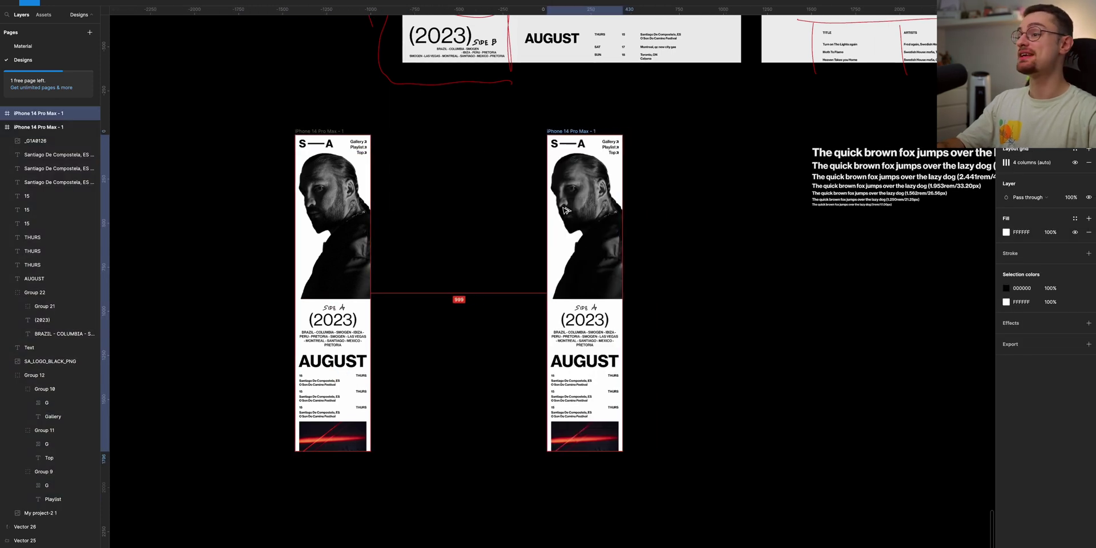
click(681, 263)
Delete the large portrait, the (2023) title group with its cities, and the red light image from the duplicated phone frame
scroll(610, 268, up, 3)
scroll(609, 268, down, 1)
click(560, 105)
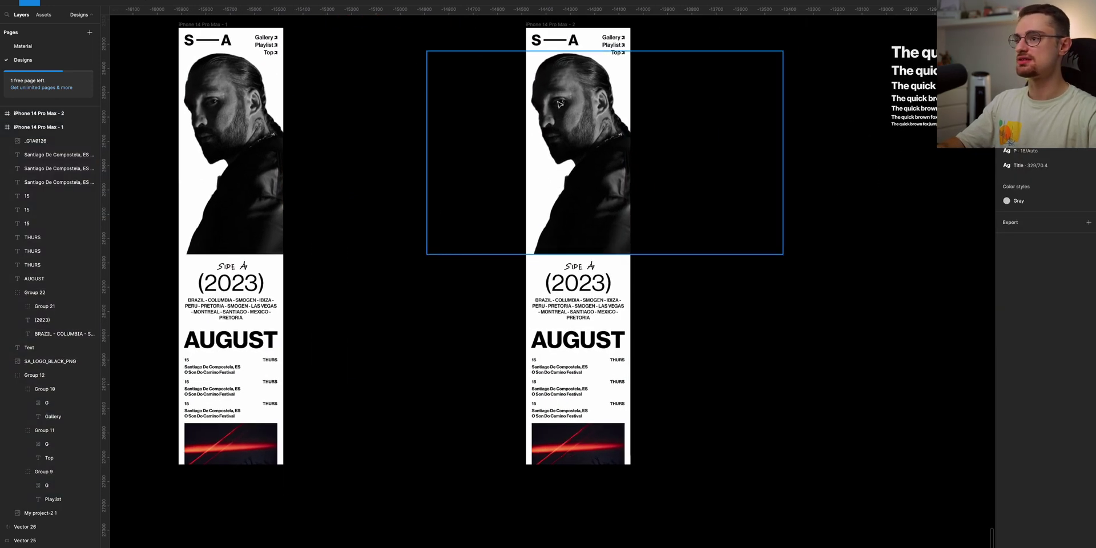
key(Delete)
click(577, 277)
key(Delete)
click(580, 429)
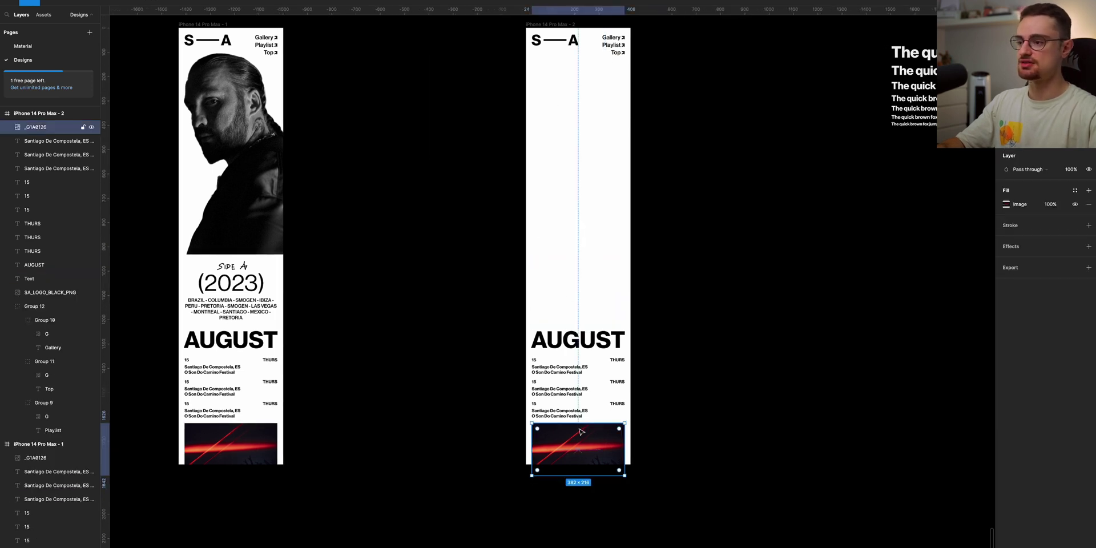
key(Delete)
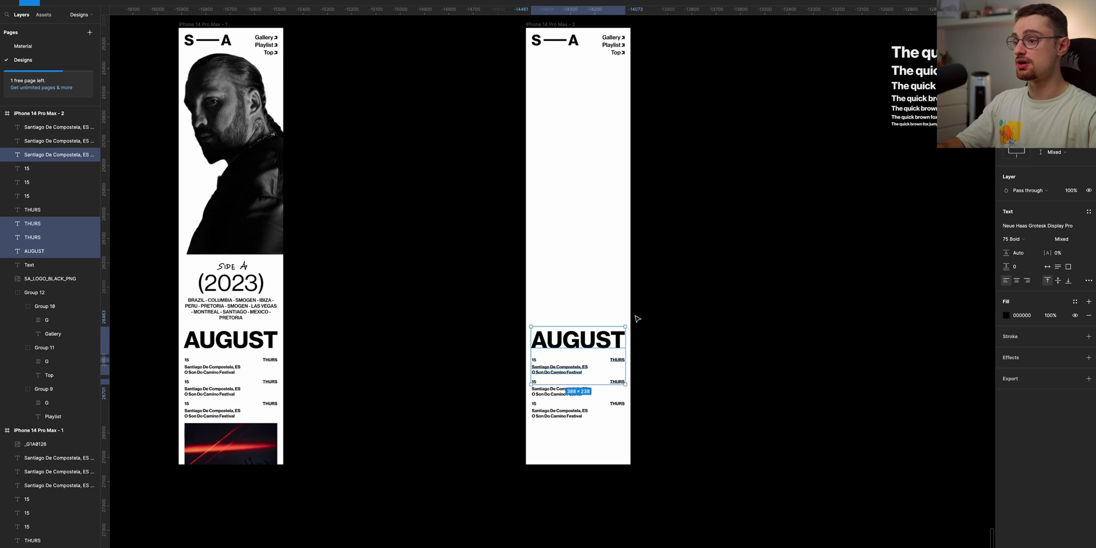
Replace the AUGUST heading in the second phone frame with Playlist and move it up, centered in the frame's upper part
click(585, 341)
double_click(584, 341)
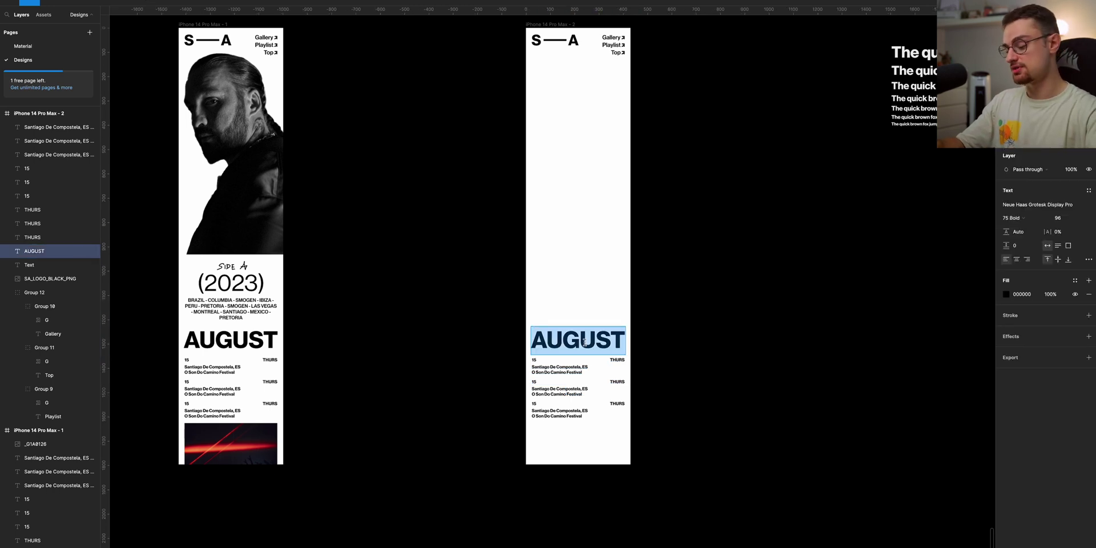
text(Playlist)
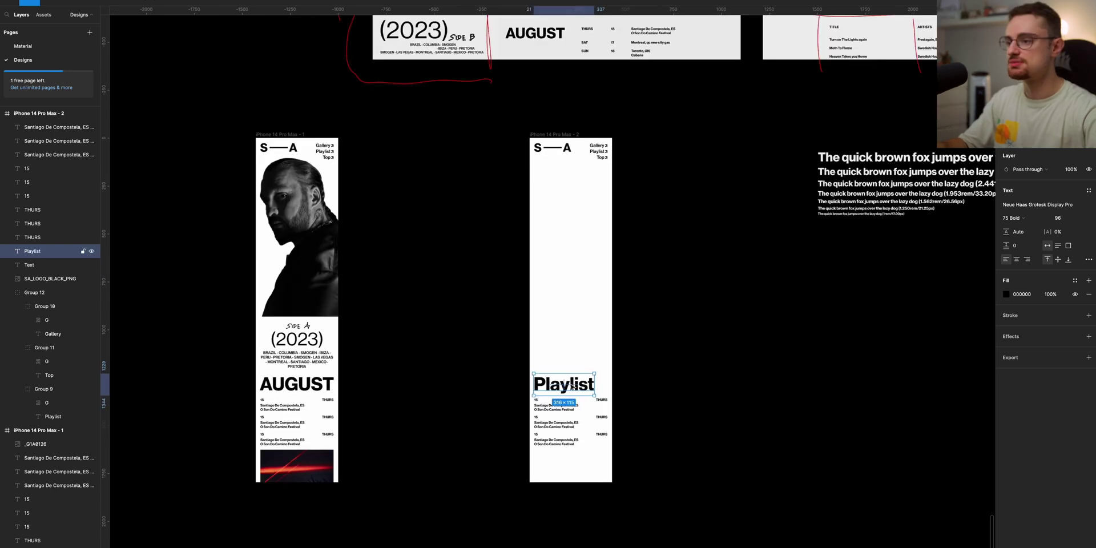
drag(572, 385, 578, 231)
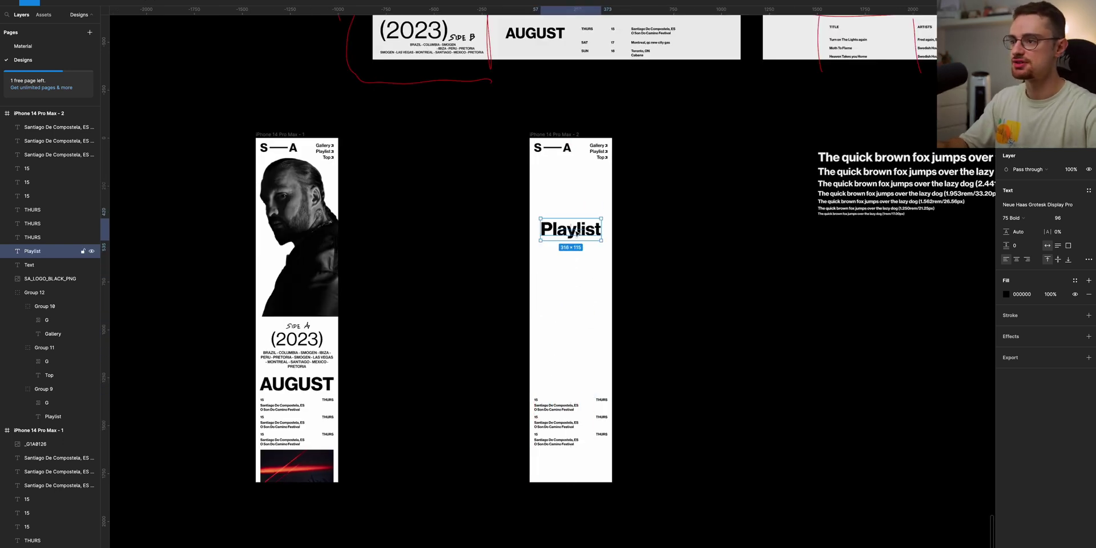
click(488, 272)
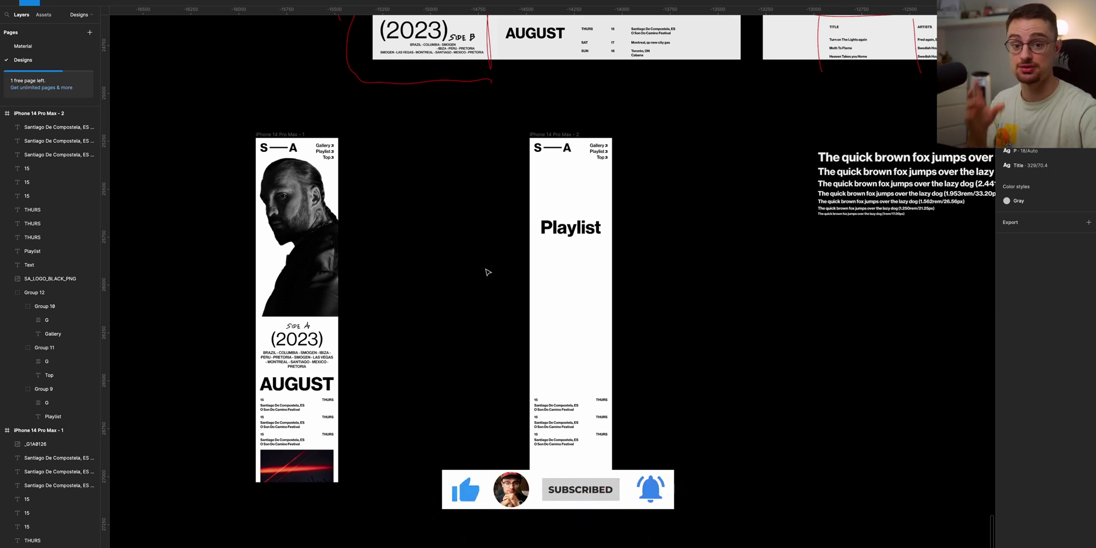
Bring the Turn on The Lights again track row from the desktop playlist frame below the phone's Playlist heading, starting at the first column line
scroll(488, 273, up, 3)
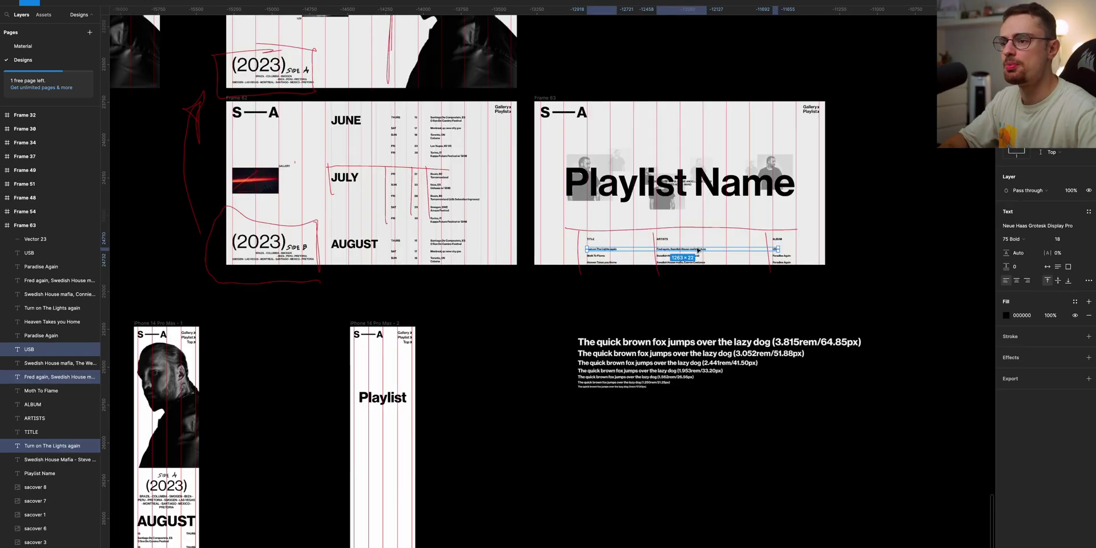
drag(698, 251, 393, 430)
scroll(393, 429, up, 5)
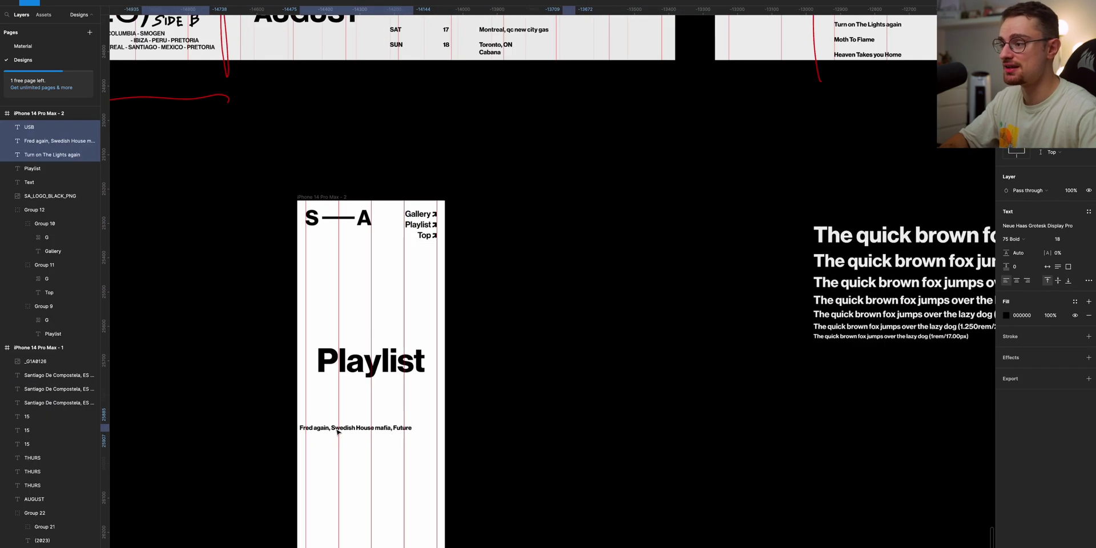
drag(407, 434, 483, 429)
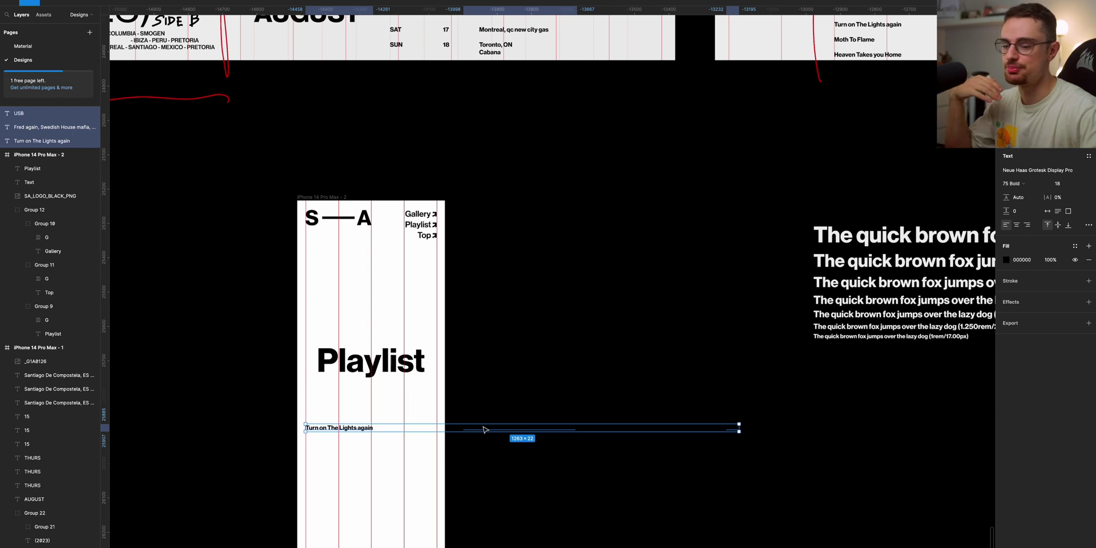
click(410, 473)
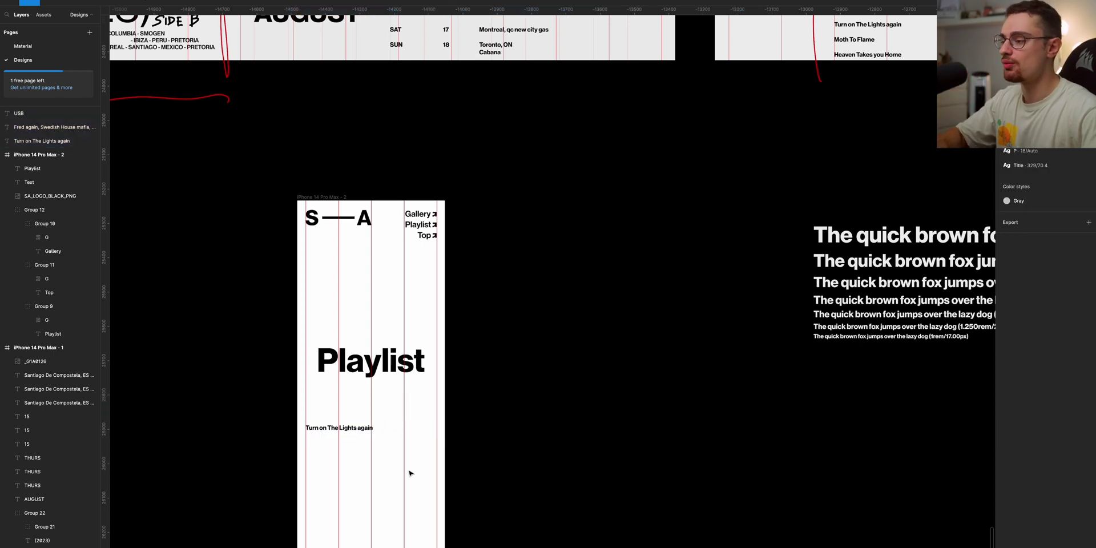
Duplicate the Top link's arrow onto the track title's row, aligned with the frame's outer right column line
click(364, 429)
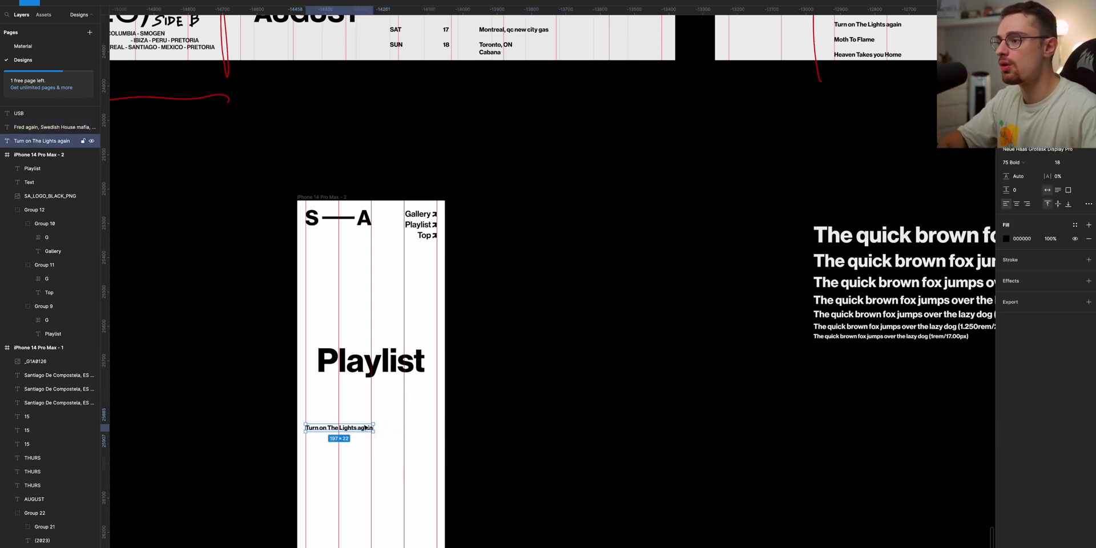
click(435, 236)
drag(435, 236, 434, 427)
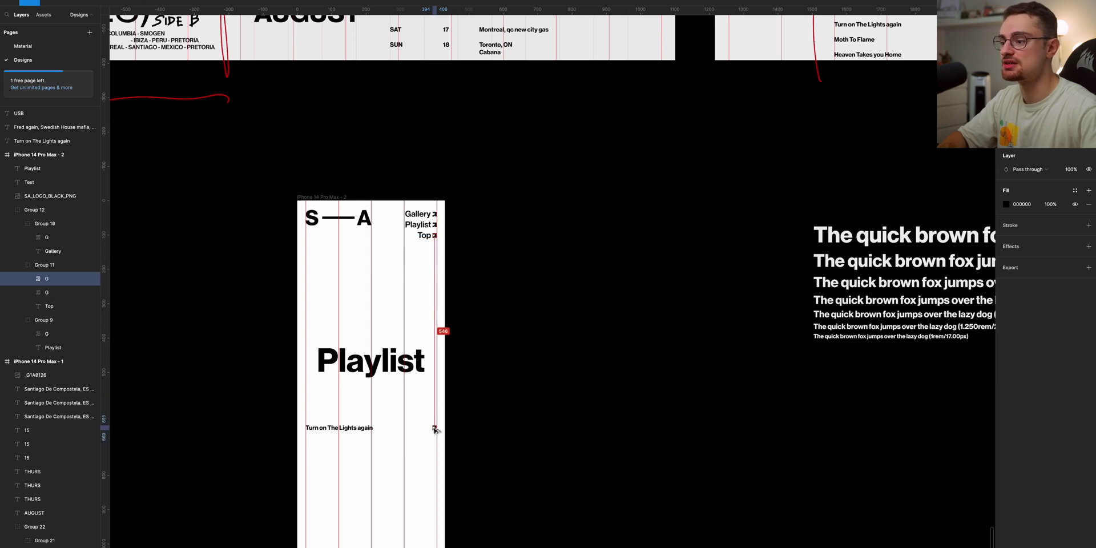
click(415, 422)
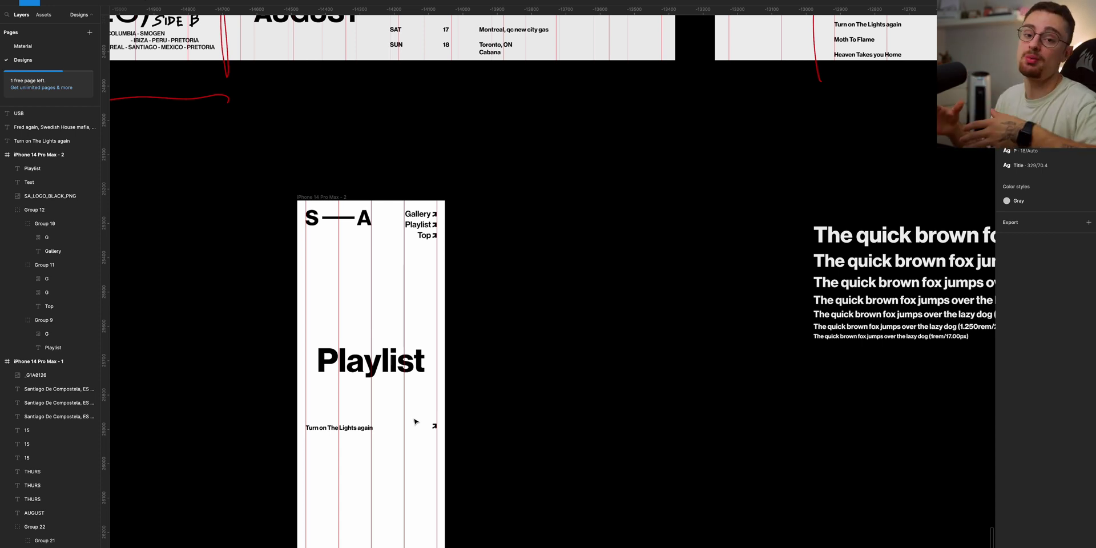
scroll(414, 422, down, 3)
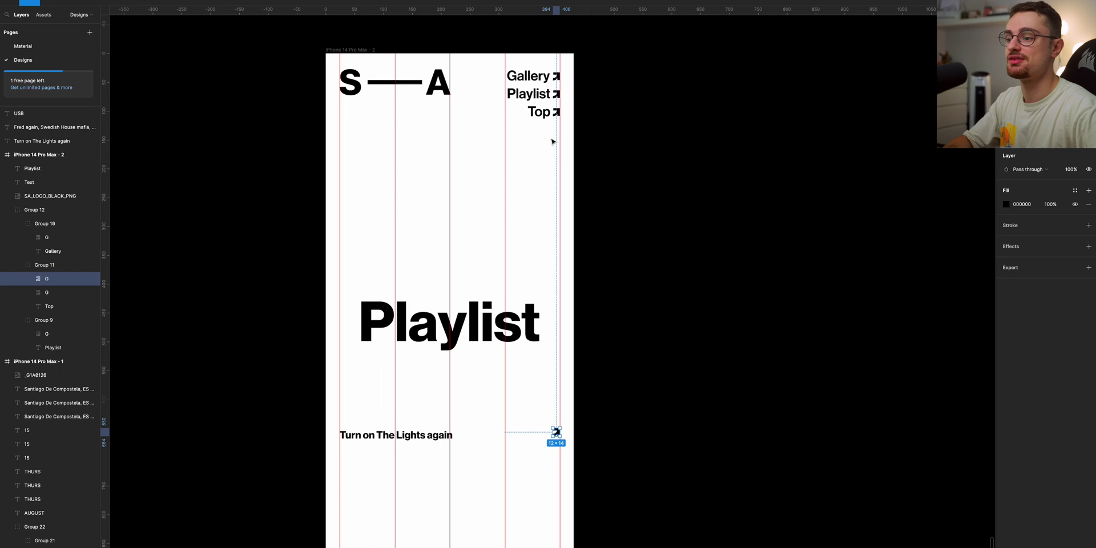
Duplicate the track title with its arrow downward to make five rows with 13 px gaps
scroll(547, 455, up, 4)
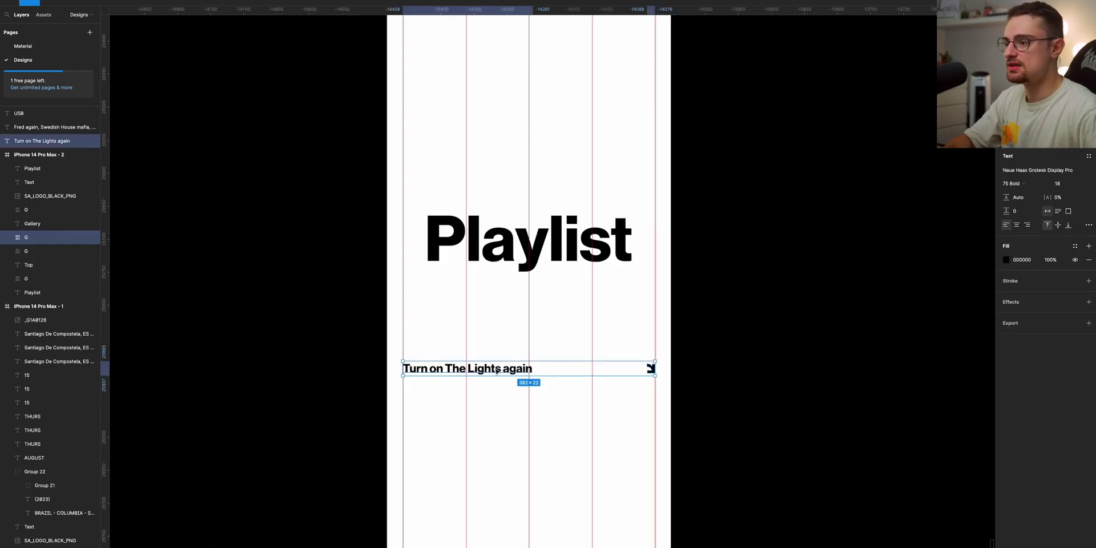
drag(496, 373, 498, 463)
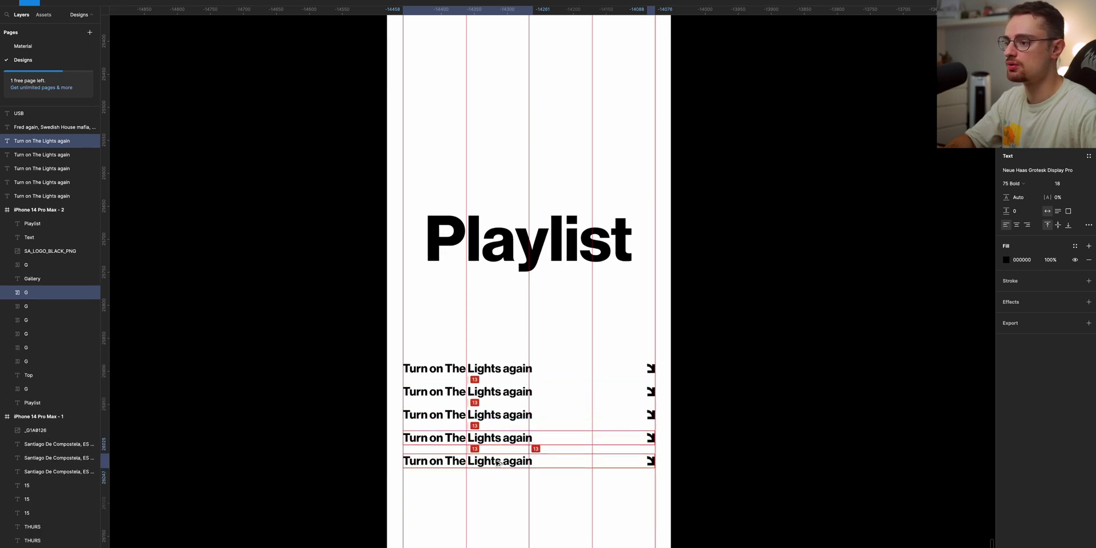
click(494, 494)
scroll(493, 494, down, 5)
scroll(494, 492, down, 5)
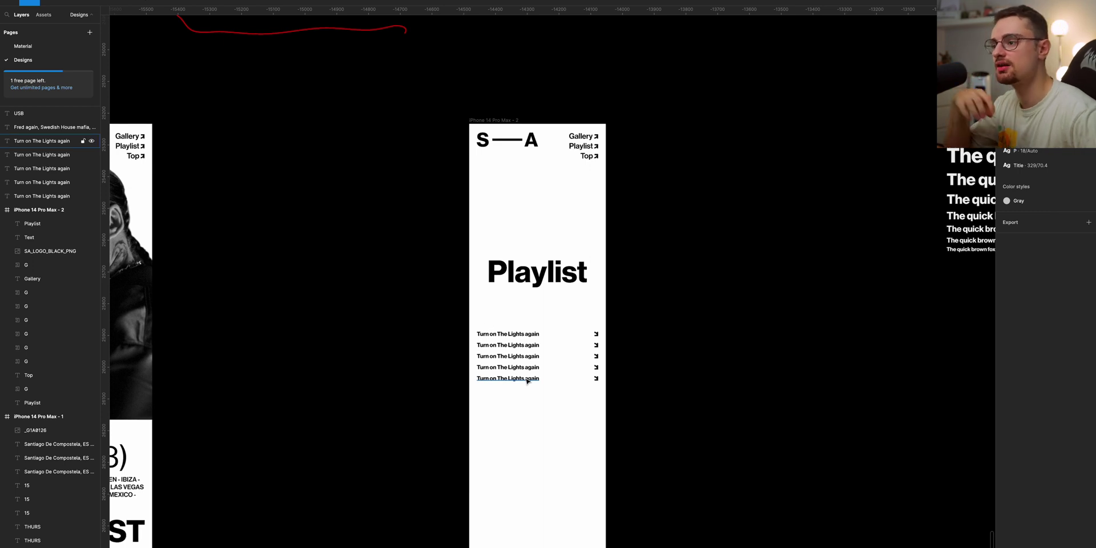
scroll(527, 381, left, 3)
scroll(526, 380, left, 3)
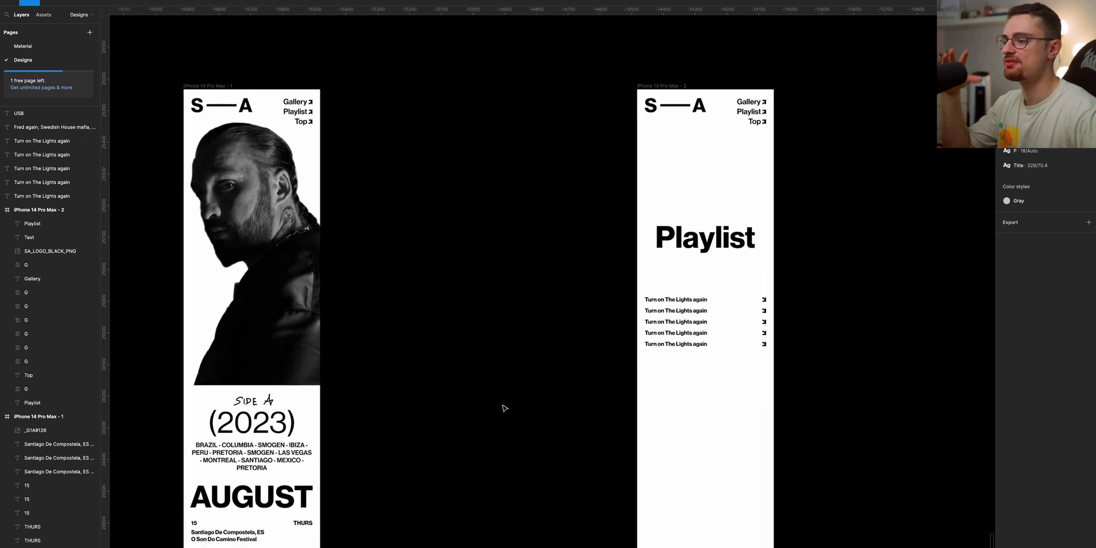
Move the five track rows further down the second phone frame to open space below the Playlist heading
scroll(341, 447, right, 4)
drag(624, 272, 490, 203)
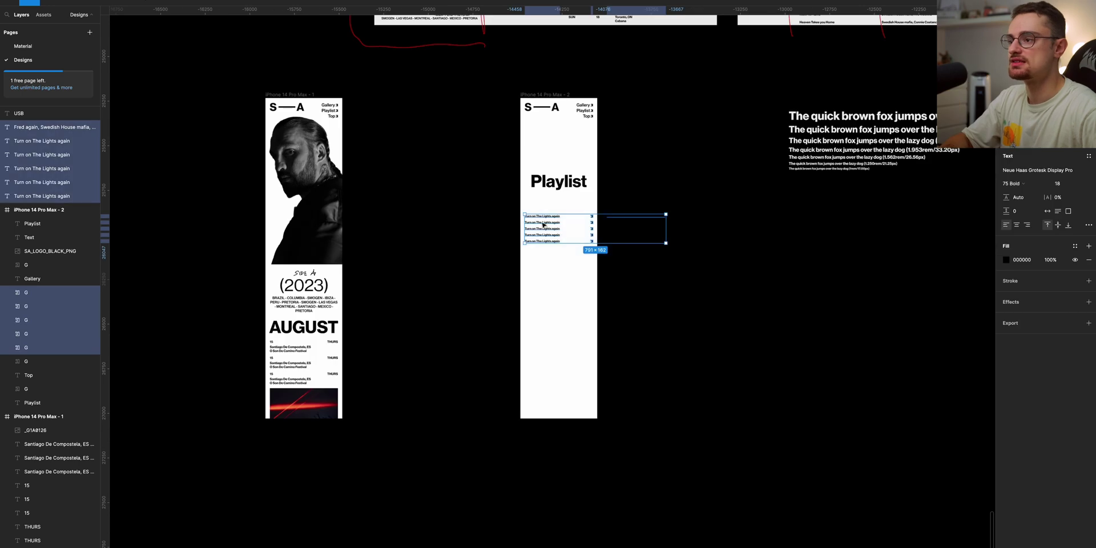
drag(543, 223, 544, 293)
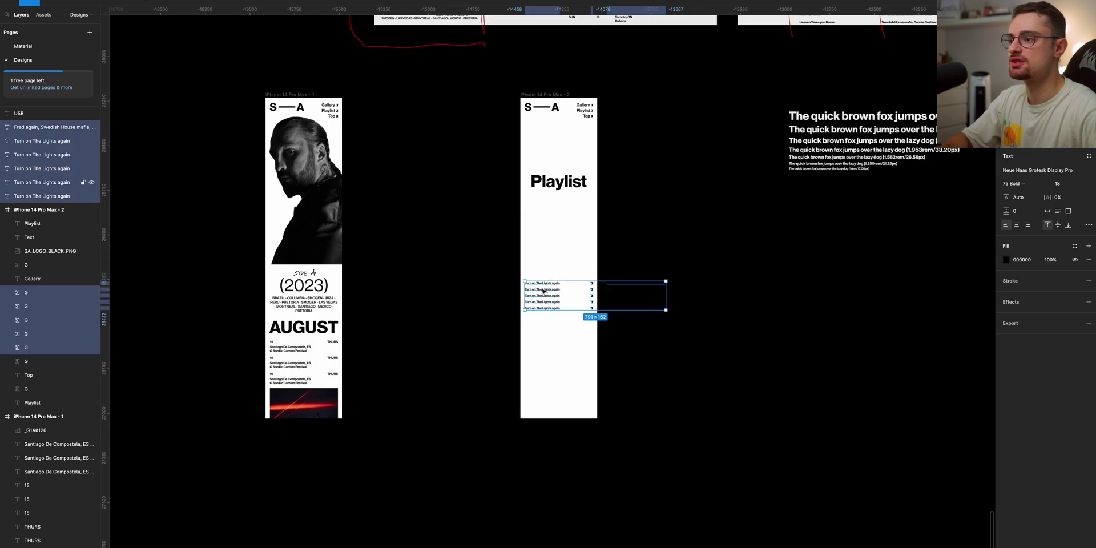
Add overlapping faded cover portraits behind the Playlist heading in the second phone frame, as in the desktop playlist frame
click(544, 95)
scroll(543, 95, up, 6)
scroll(543, 95, right, 4)
click(711, 92)
shift+click(735, 83)
shift+click(920, 98)
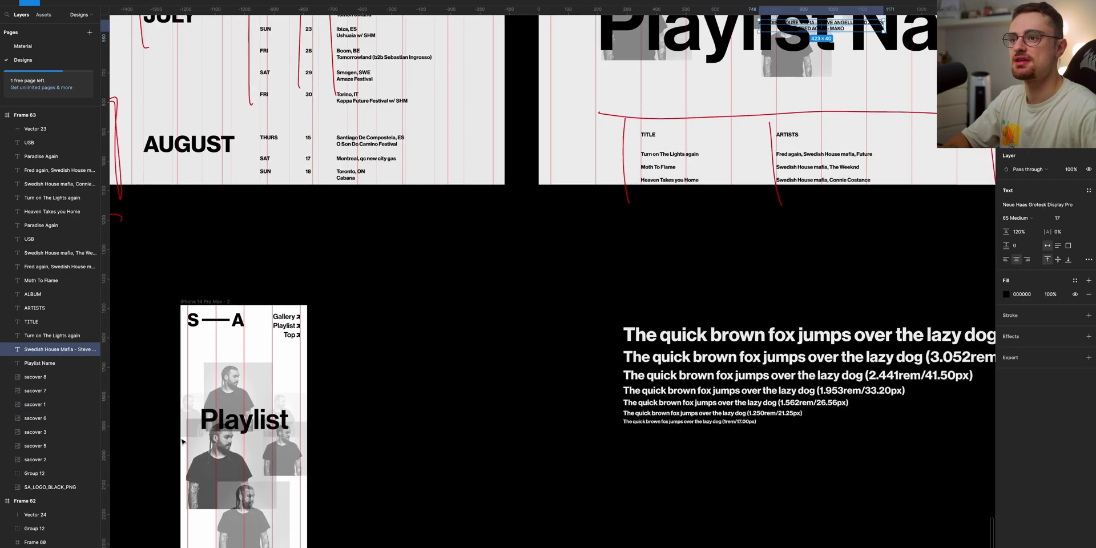
Copy the artist list from the desktop playlist frame below the phone's Playlist heading and narrow its text box to the outer column lines
scroll(182, 441, down, 1)
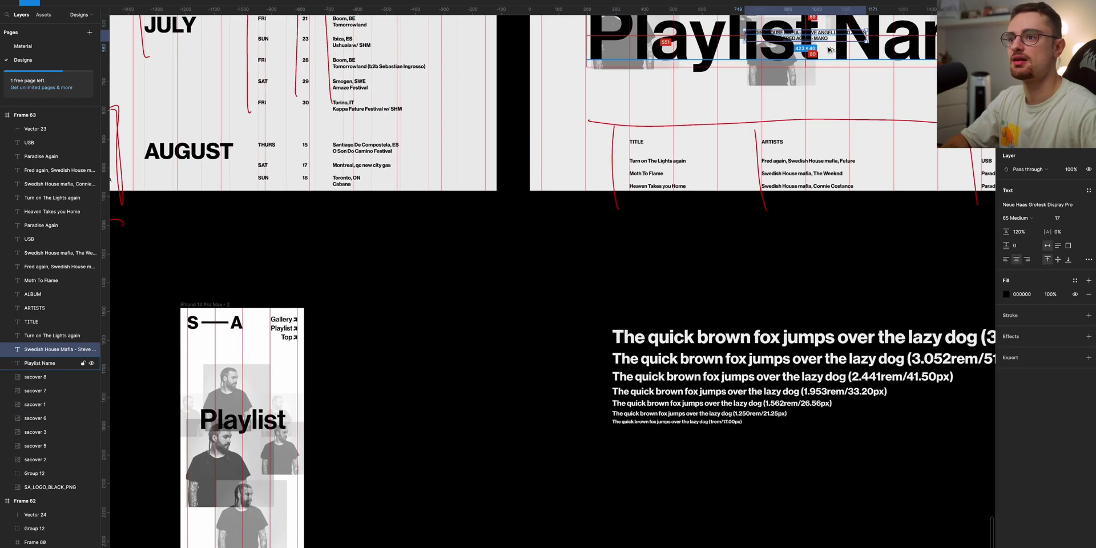
drag(826, 39, 267, 437)
scroll(267, 437, up, 6)
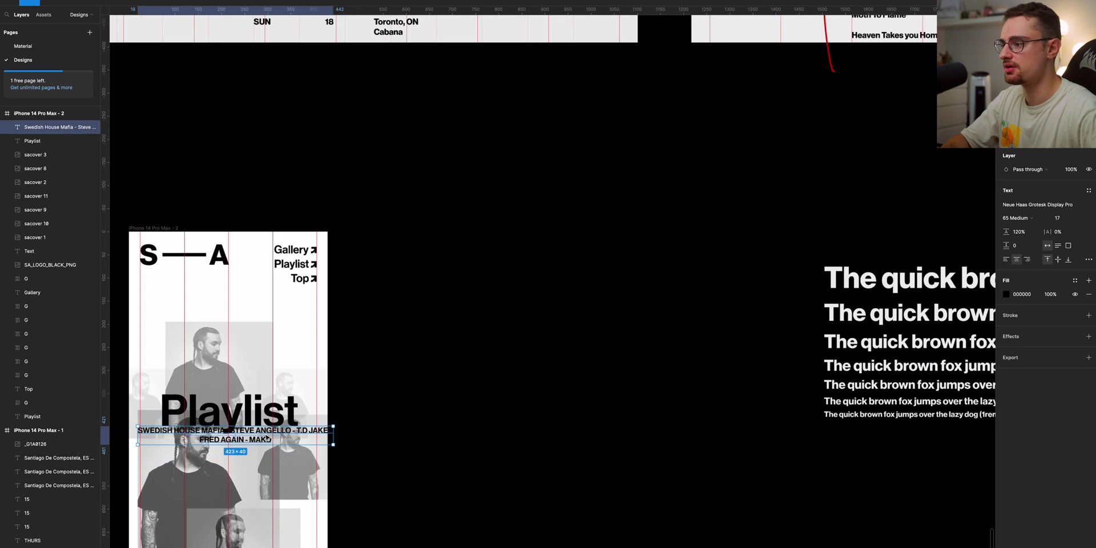
scroll(267, 438, left, 4)
drag(466, 403, 457, 407)
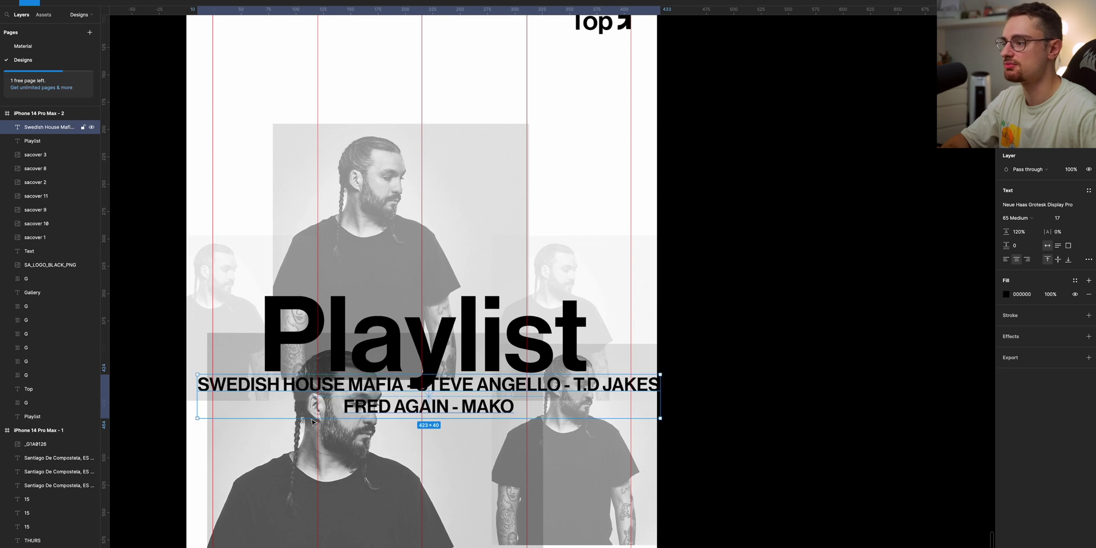
drag(194, 394, 217, 398)
drag(660, 395, 630, 395)
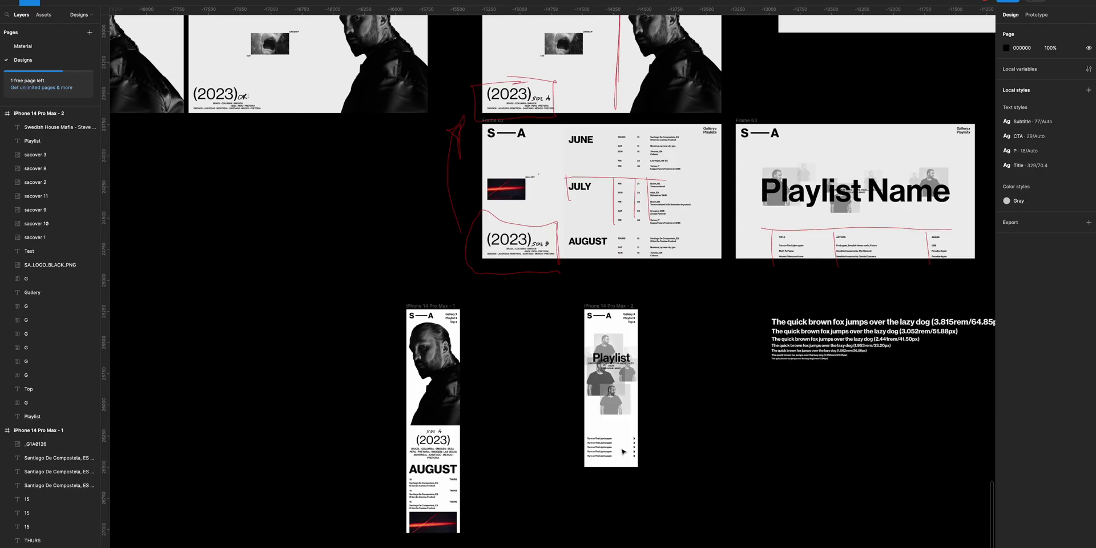
scroll(622, 455, up, 5)
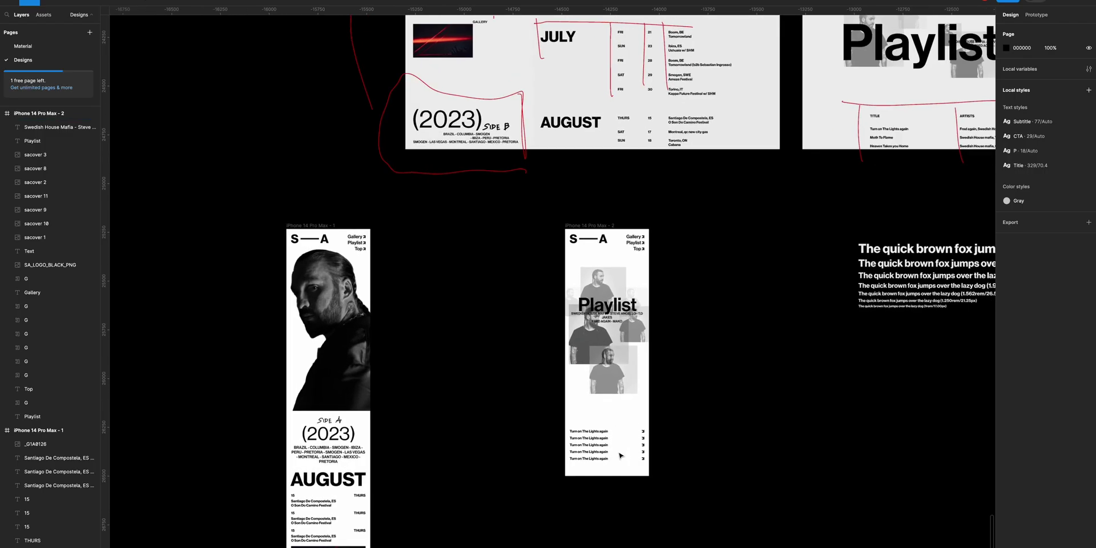
scroll(622, 456, left, 2)
scroll(621, 455, down, 2)
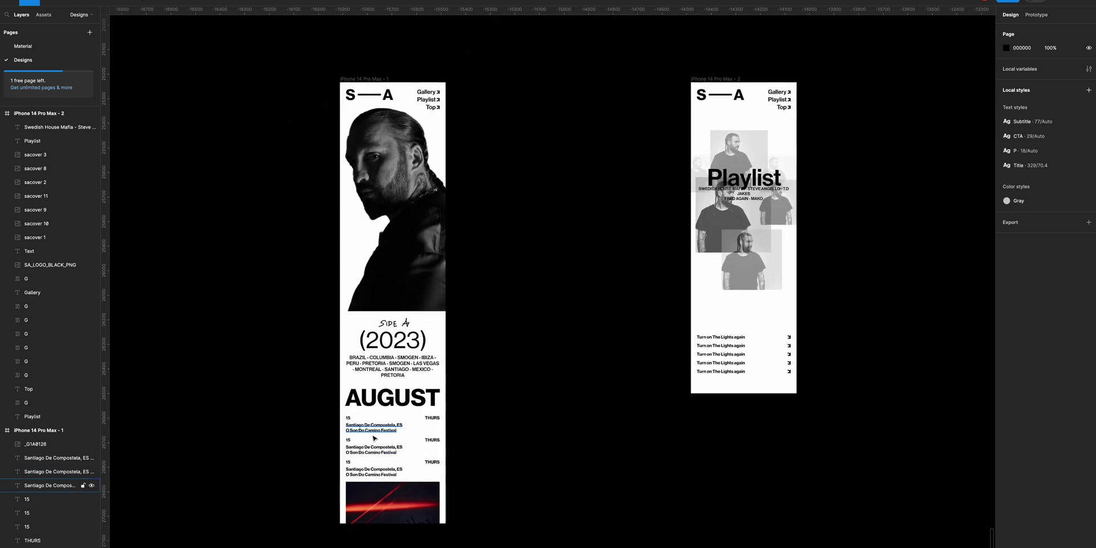
scroll(374, 438, down, 2)
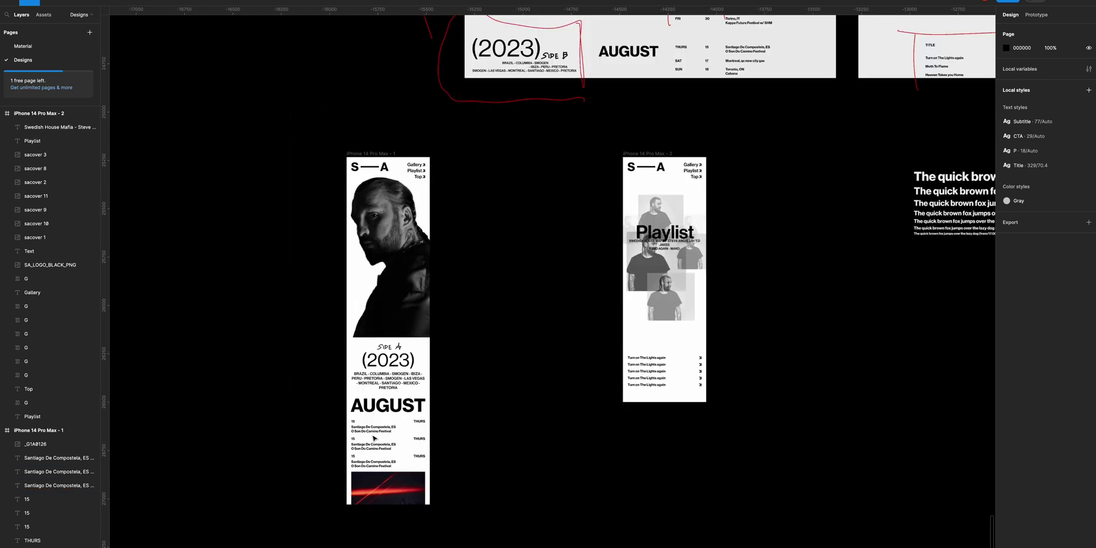